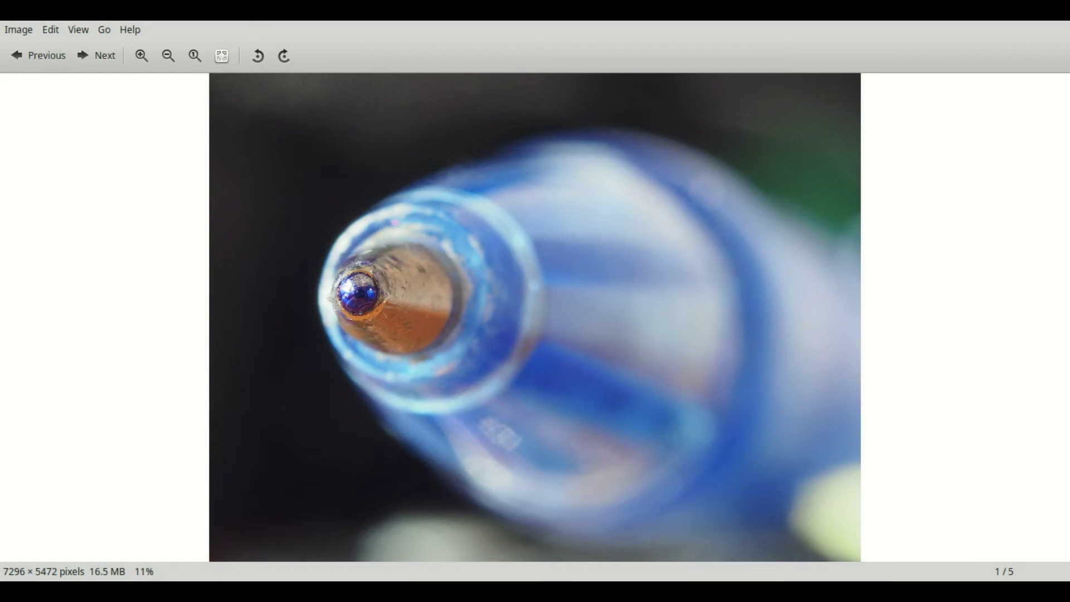
Page from image 1/5 to image 5/5 of the pen-tip photos to compare their focus.
{"action": "key", "text": "Right"}
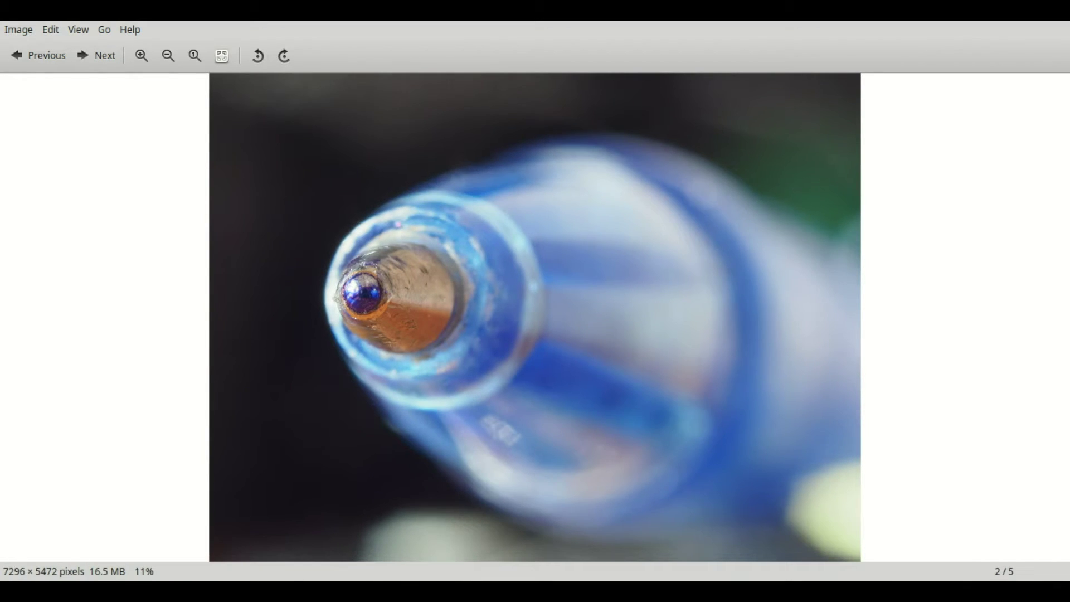
{"action": "key", "text": "Right"}
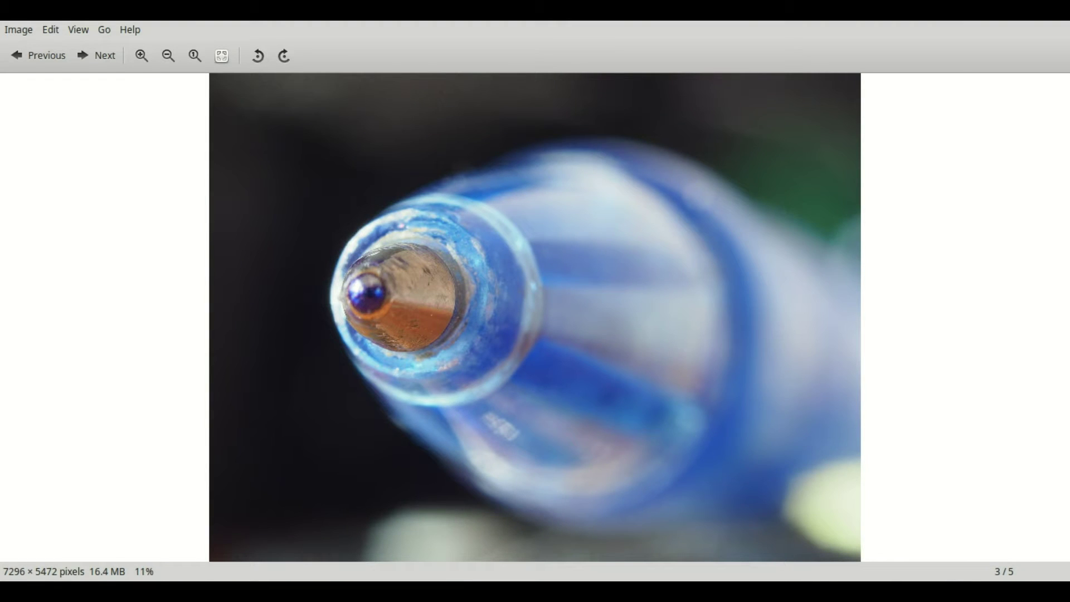
{"action": "key", "text": "Right"}
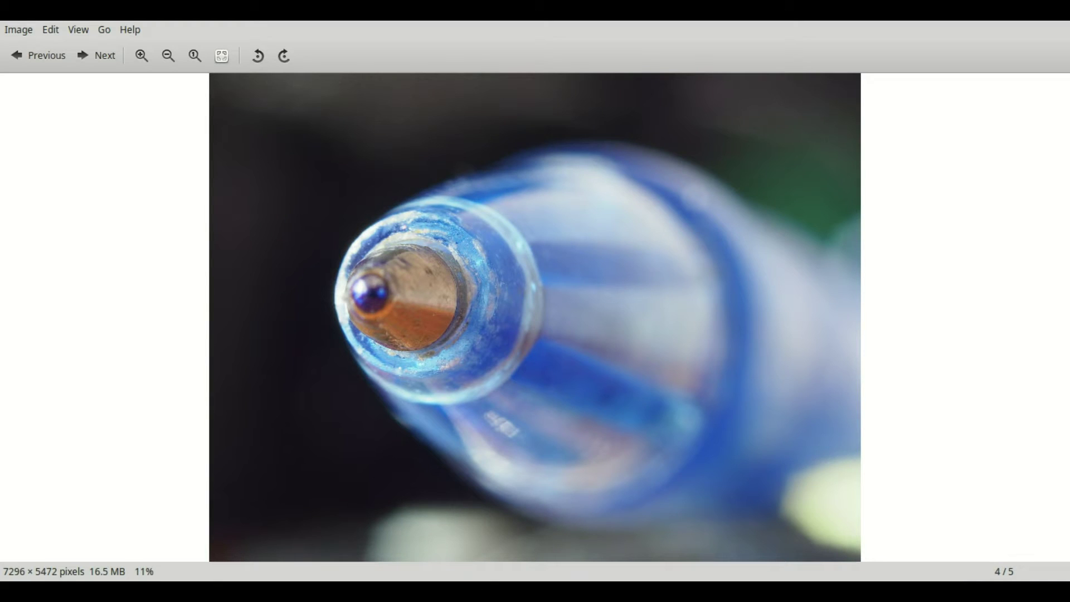
{"action": "key", "text": "Right"}
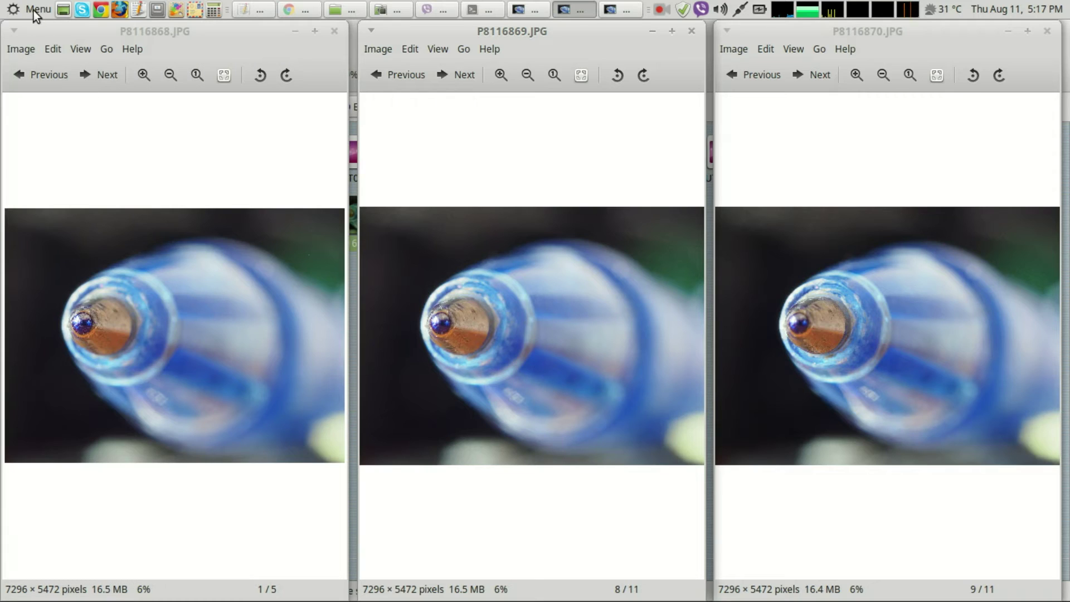
Launch Hugin Panorama Stitcher and look over its Masks, Control Points and Stitcher sections.
{"action": "left_click", "coordinate": [33, 10]}
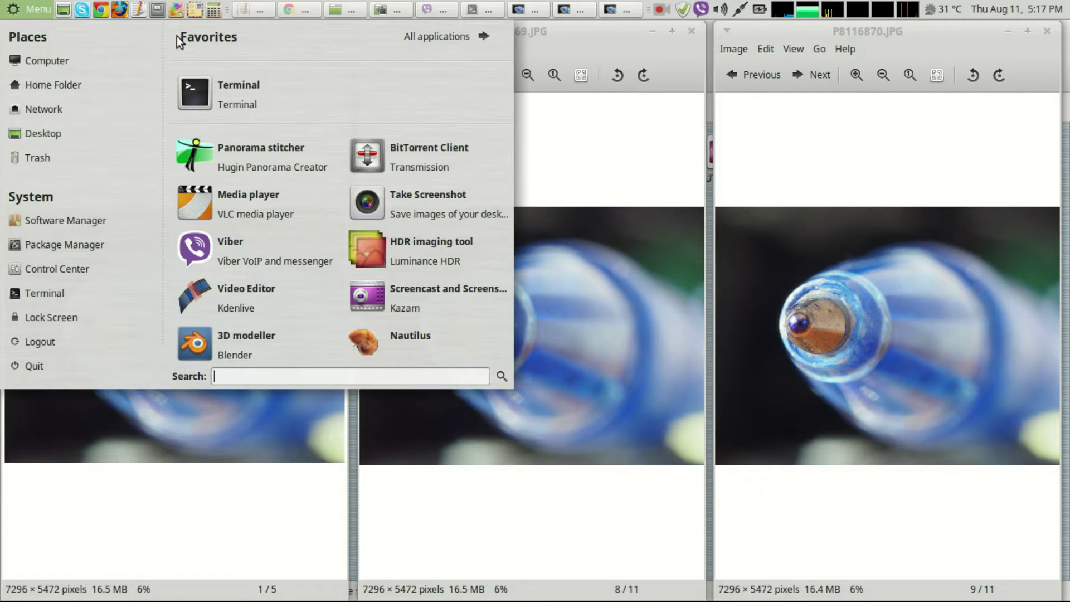
{"action": "left_click", "coordinate": [255, 159]}
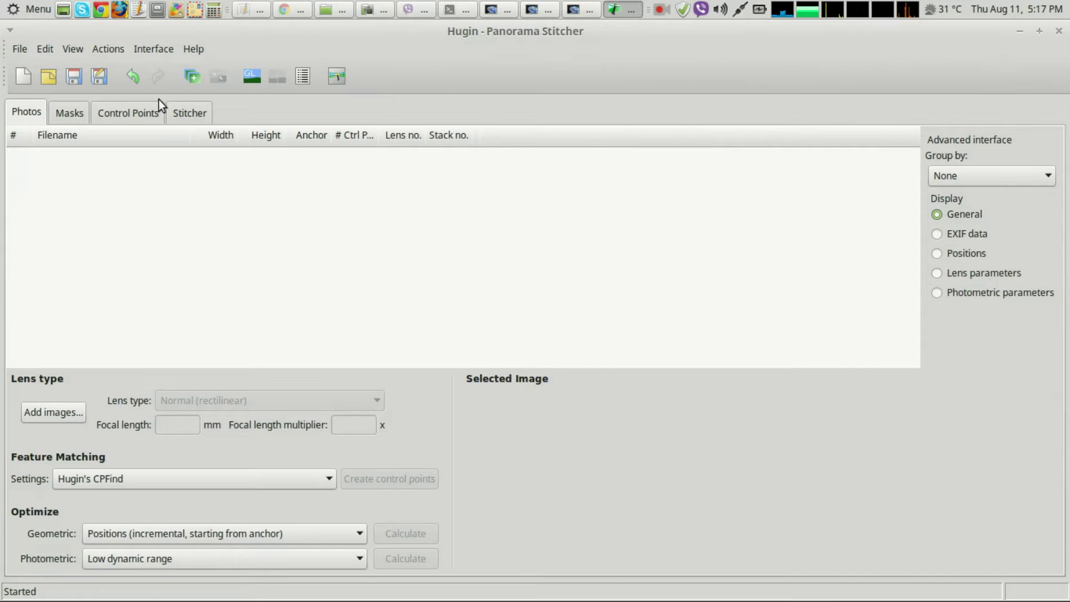
{"action": "left_click", "coordinate": [82, 113]}
{"action": "left_click", "coordinate": [117, 112]}
{"action": "left_click", "coordinate": [173, 112]}
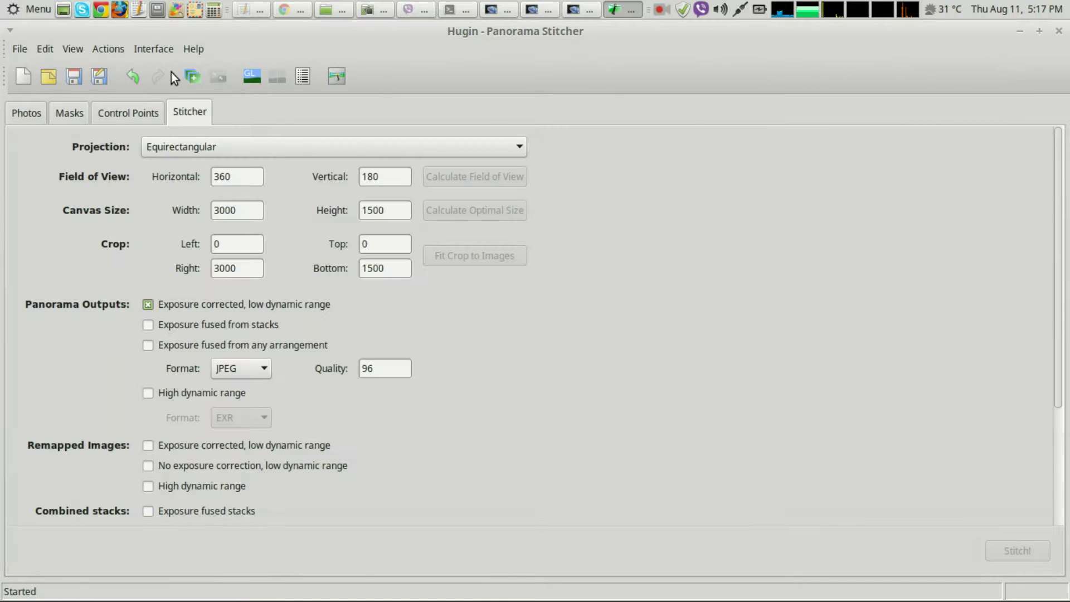
Switch Hugin to the Simple interface and bring up the application menu again.
{"action": "left_click", "coordinate": [158, 49]}
{"action": "left_click", "coordinate": [162, 68]}
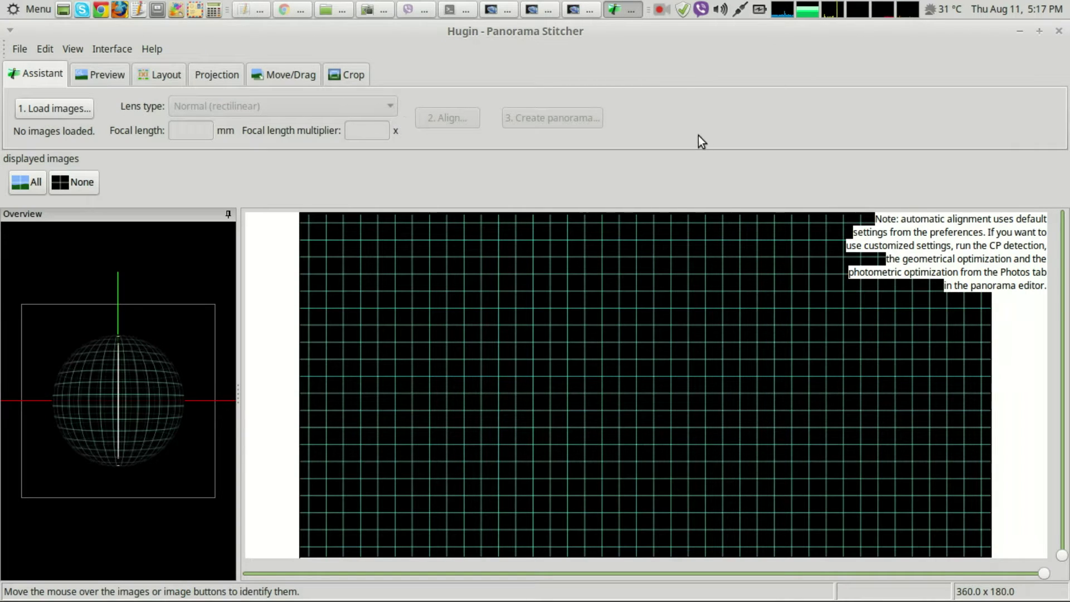
{"action": "left_click", "coordinate": [30, 8]}
Start Software Manager and authenticate with the administrator password.
{"action": "left_click", "coordinate": [58, 219]}
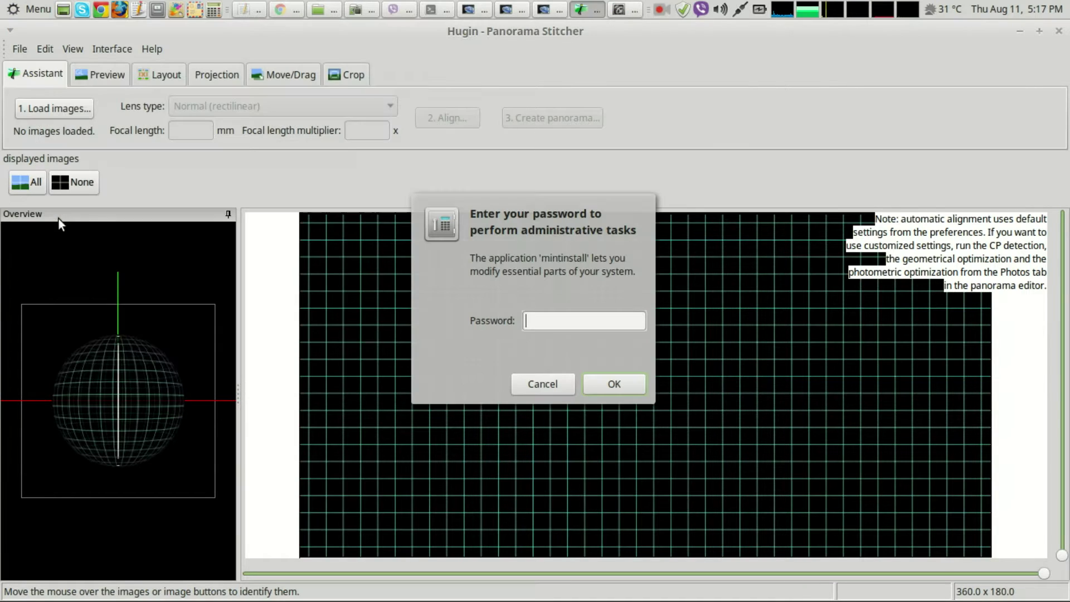
{"action": "type", "text": "••••"}
{"action": "key", "text": "Return"}
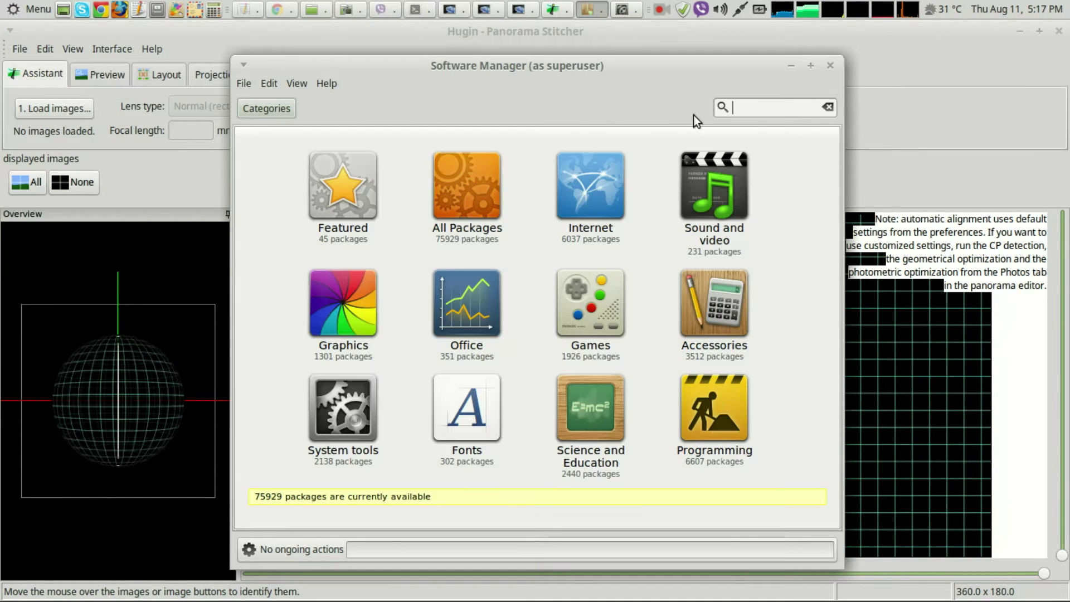
Search for 'hugin' and open its package details, scrolling down the page.
{"action": "left_click", "coordinate": [747, 107]}
{"action": "type", "text": "hugin"}
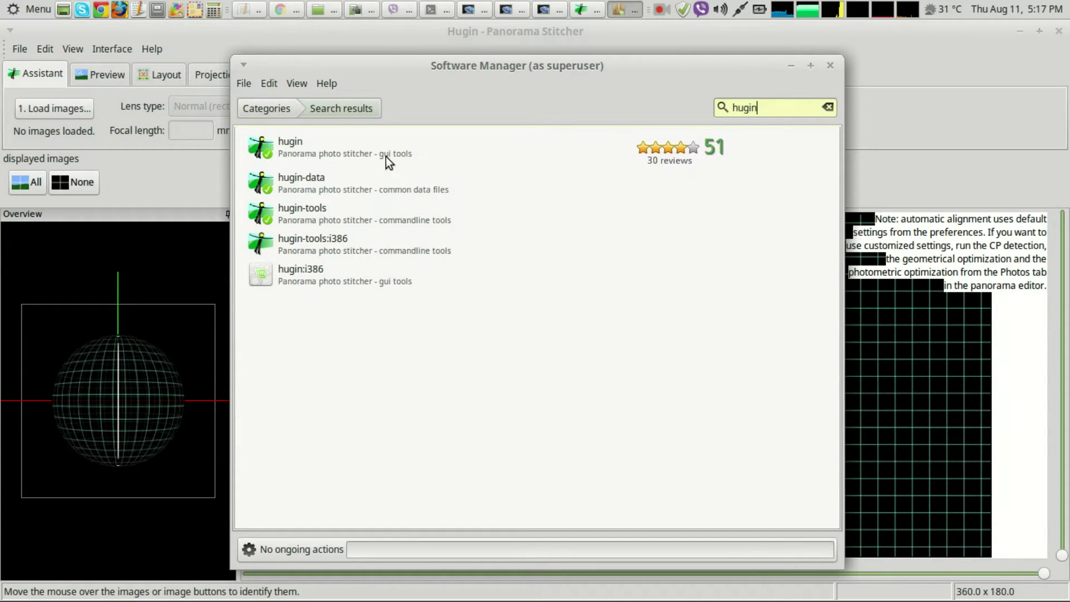
{"action": "left_click", "coordinate": [341, 151]}
{"action": "double_click", "coordinate": [341, 152]}
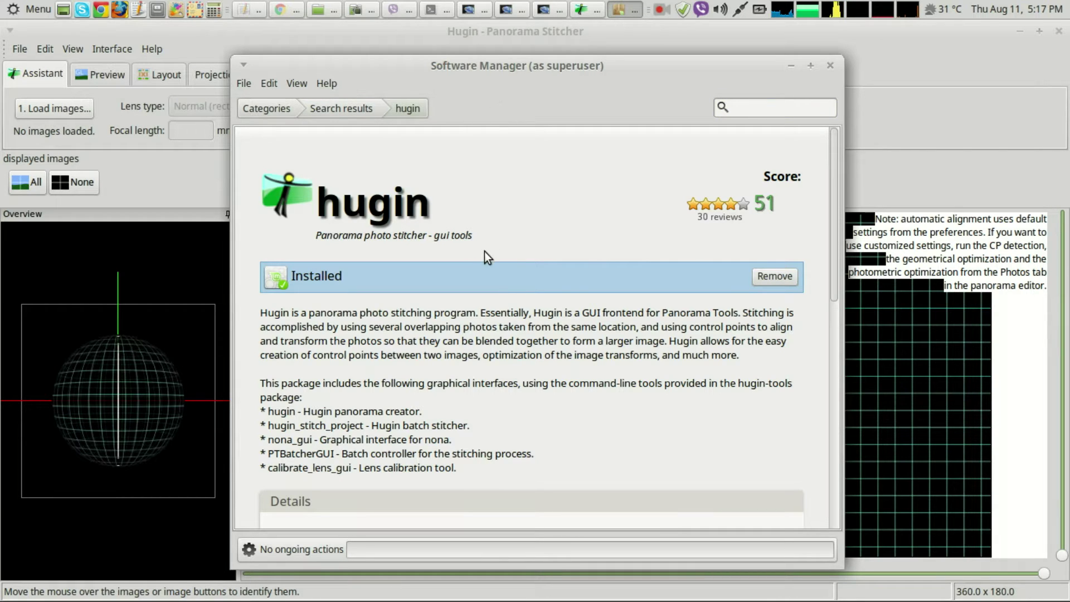
{"action": "scroll", "coordinate": [457, 398], "scroll_direction": "down", "scroll_amount": 1}
{"action": "scroll", "coordinate": [457, 399], "scroll_direction": "down", "scroll_amount": 4}
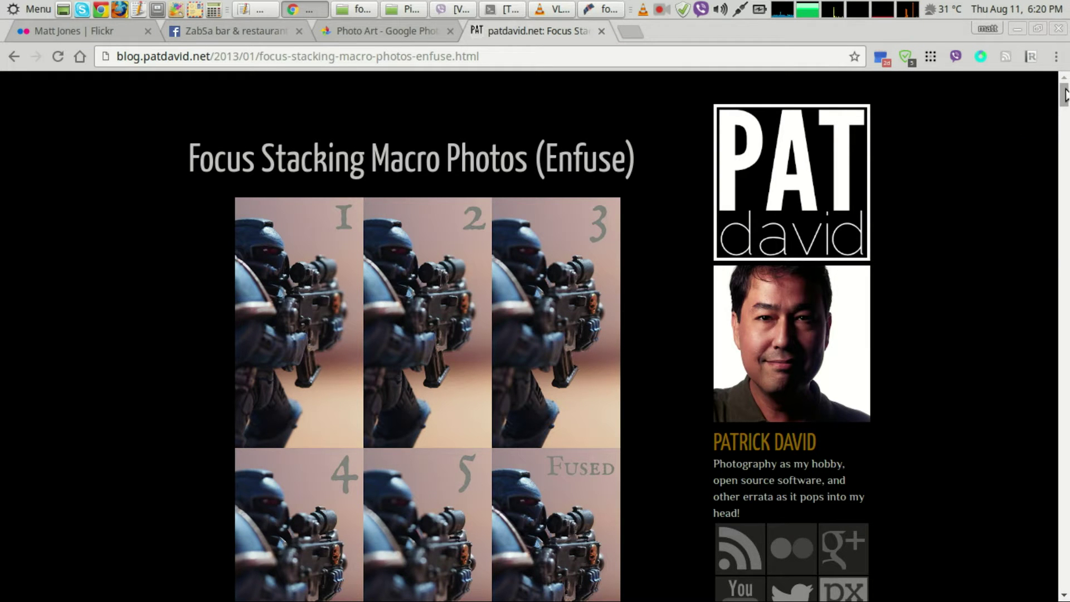
Read down the blog post, highlighting the align_image_stack example command on the way.
{"action": "left_click_drag", "start_coordinate": [1064, 94], "coordinate": [1065, 170]}
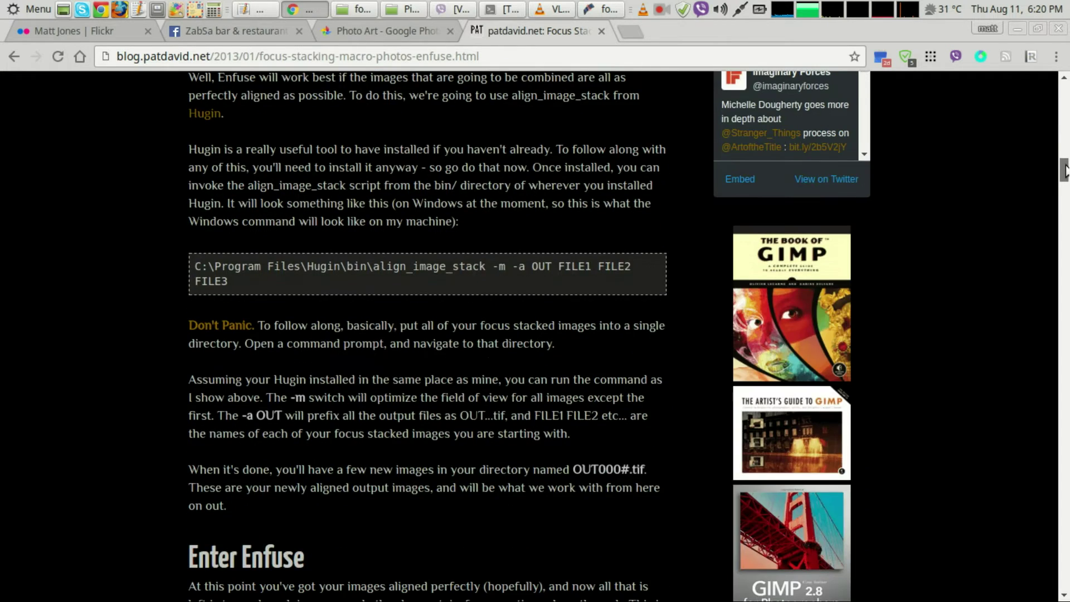
{"action": "scroll", "coordinate": [313, 238], "scroll_direction": "down", "scroll_amount": 3}
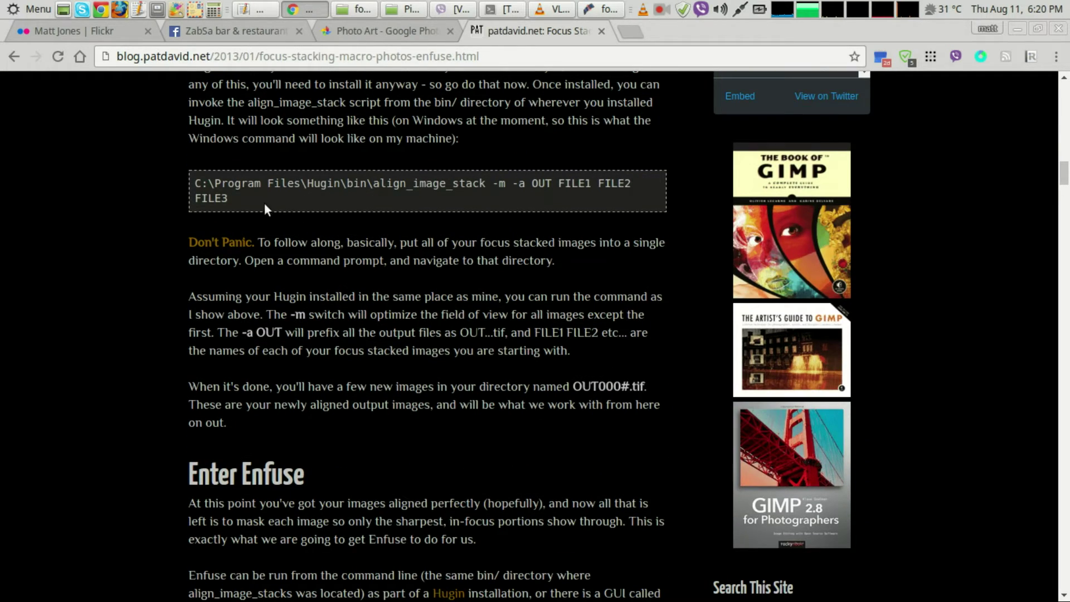
{"action": "left_click_drag", "start_coordinate": [207, 188], "coordinate": [196, 181]}
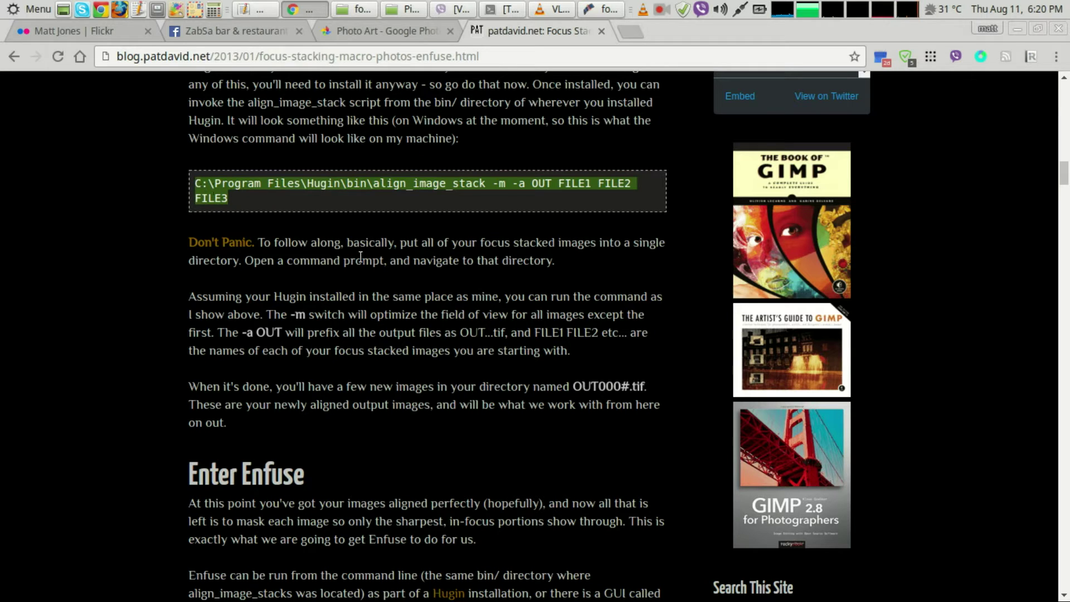
{"action": "scroll", "coordinate": [360, 259], "scroll_direction": "down", "scroll_amount": 10}
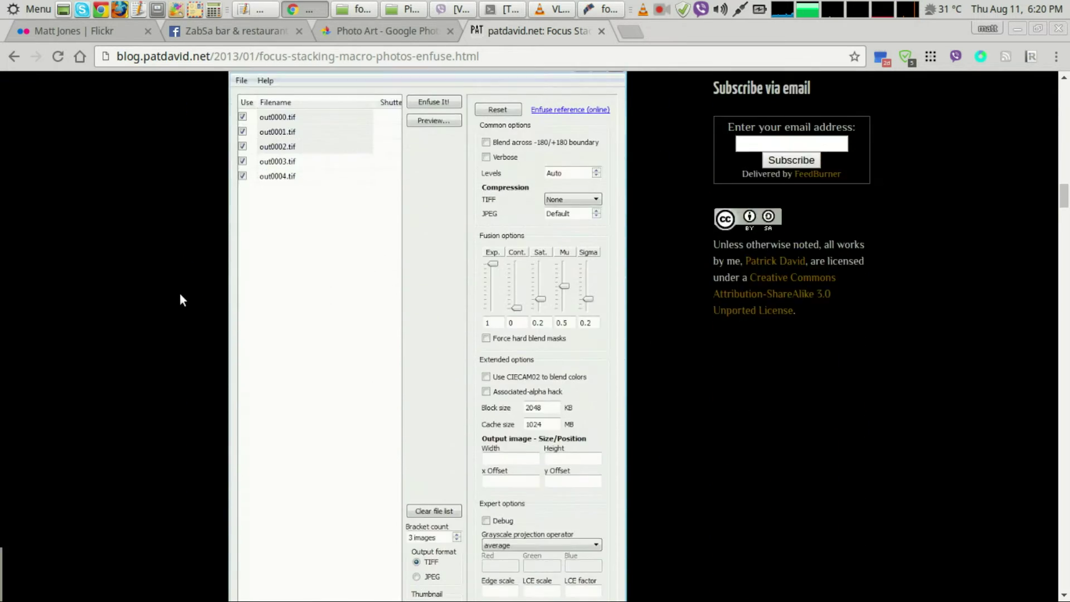
{"action": "scroll", "coordinate": [179, 300], "scroll_direction": "down", "scroll_amount": 20}
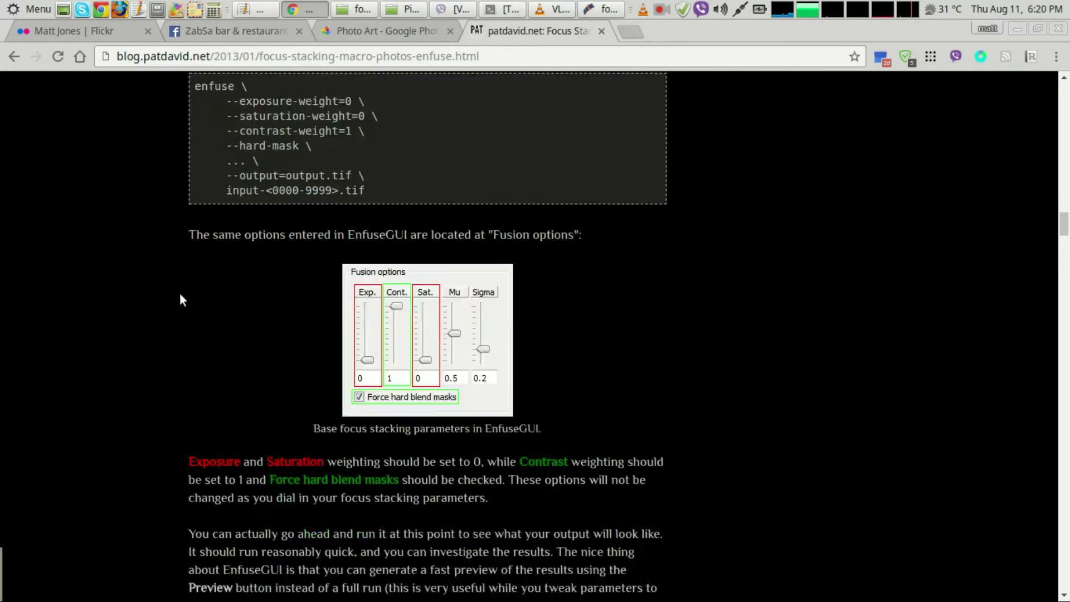
{"action": "scroll", "coordinate": [180, 300], "scroll_direction": "down", "scroll_amount": 20}
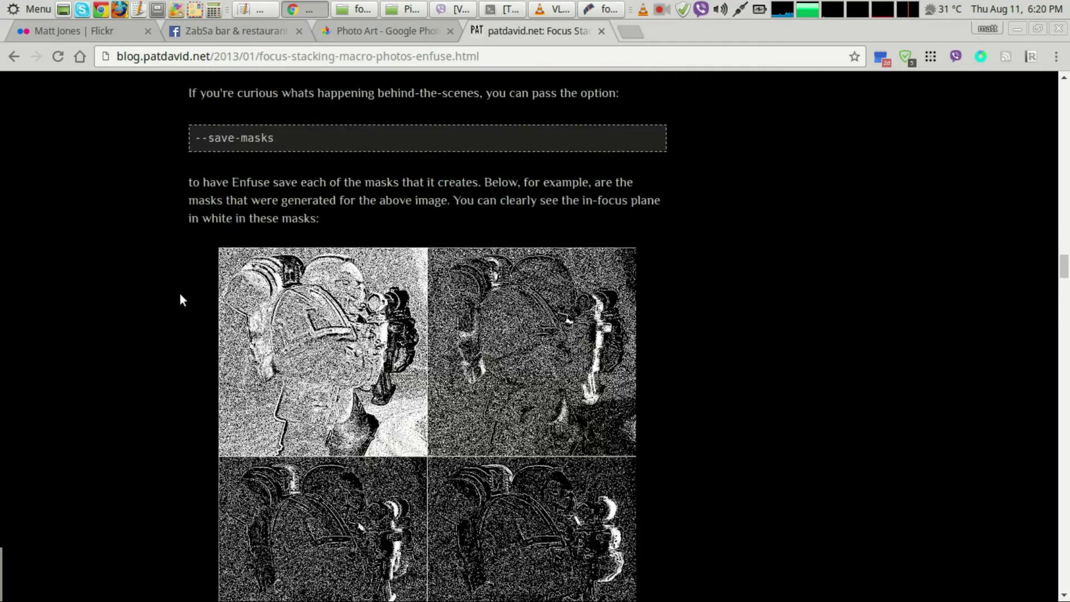
{"action": "scroll", "coordinate": [180, 295], "scroll_direction": "down", "scroll_amount": 14}
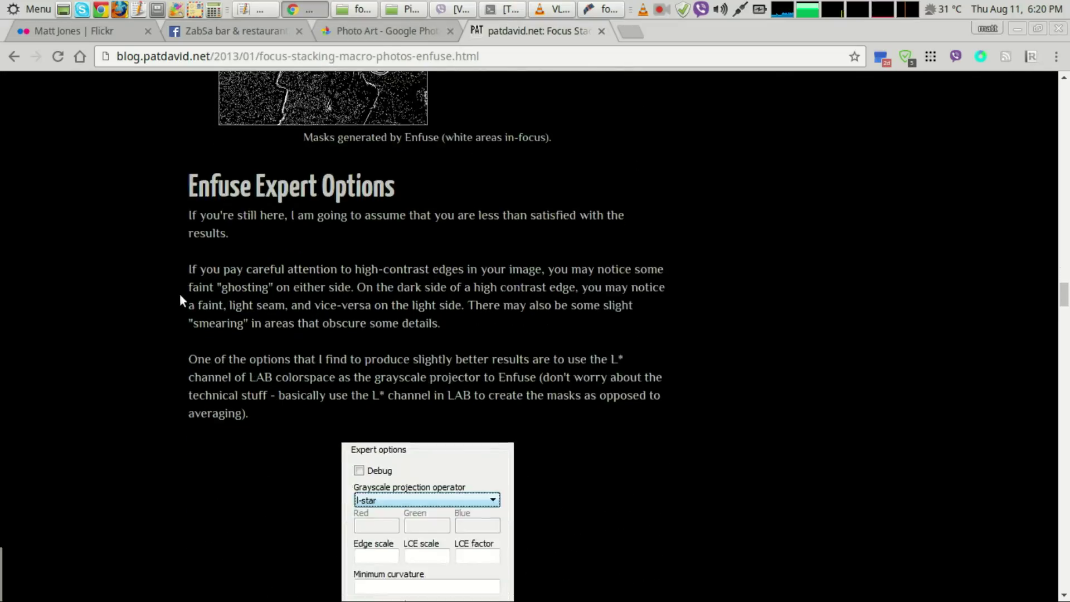
{"action": "scroll", "coordinate": [180, 296], "scroll_direction": "down", "scroll_amount": 12}
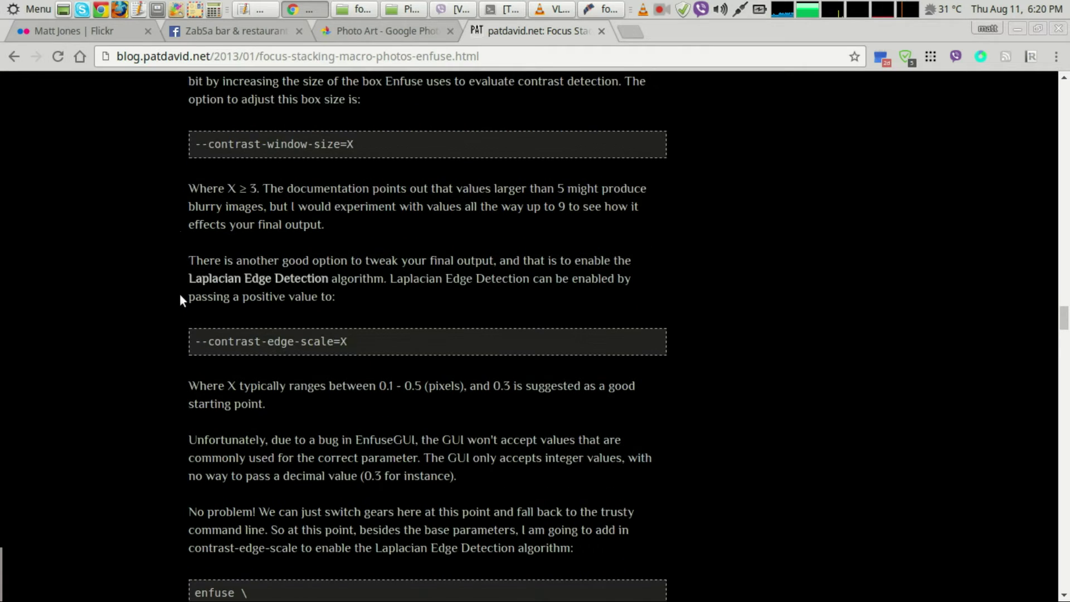
{"action": "scroll", "coordinate": [180, 298], "scroll_direction": "down", "scroll_amount": 13}
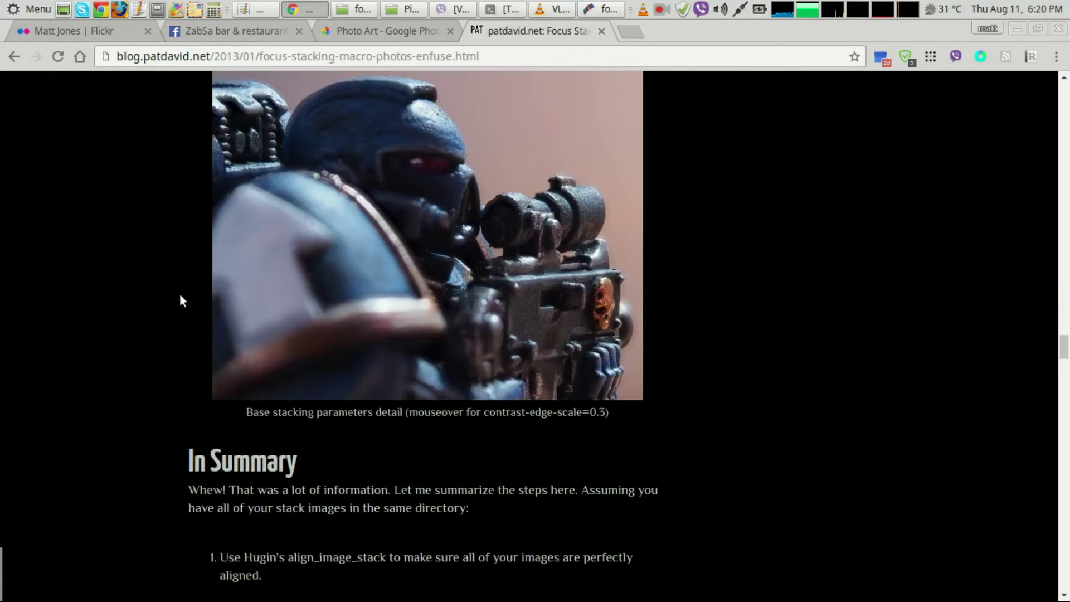
{"action": "scroll", "coordinate": [179, 299], "scroll_direction": "down", "scroll_amount": 10}
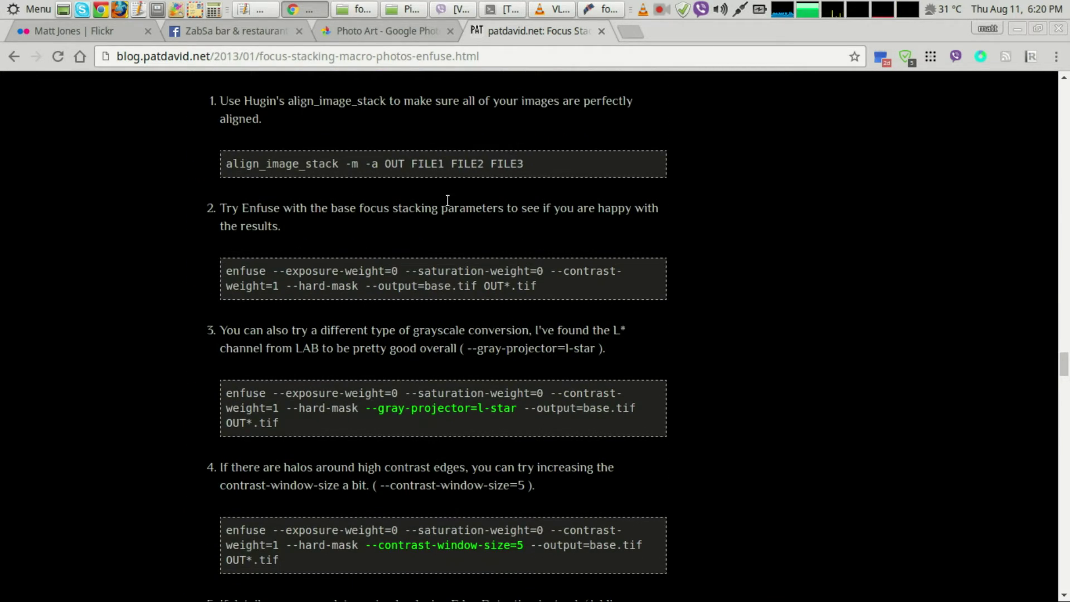
Select the In Summary align_image_stack and base enfuse commands, then clear the selection.
{"action": "left_click_drag", "start_coordinate": [548, 165], "coordinate": [265, 168]}
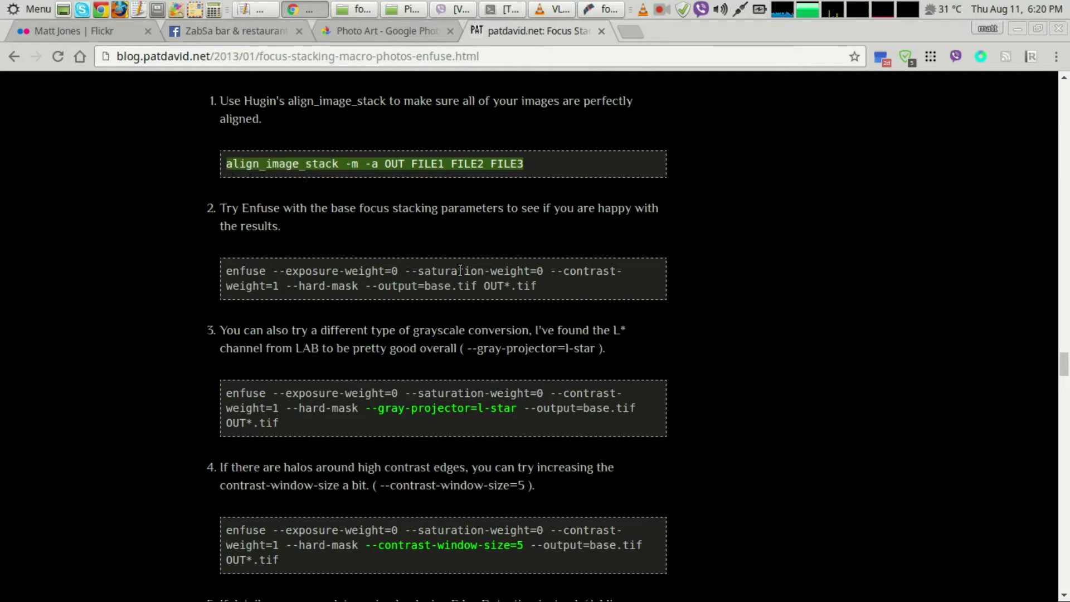
{"action": "left_click_drag", "start_coordinate": [553, 290], "coordinate": [222, 272]}
{"action": "left_click_drag", "start_coordinate": [403, 428], "coordinate": [219, 354]}
{"action": "scroll", "coordinate": [162, 404], "scroll_direction": "down", "scroll_amount": 3}
{"action": "scroll", "coordinate": [277, 385], "scroll_direction": "down", "scroll_amount": 3}
{"action": "left_click", "coordinate": [180, 357]}
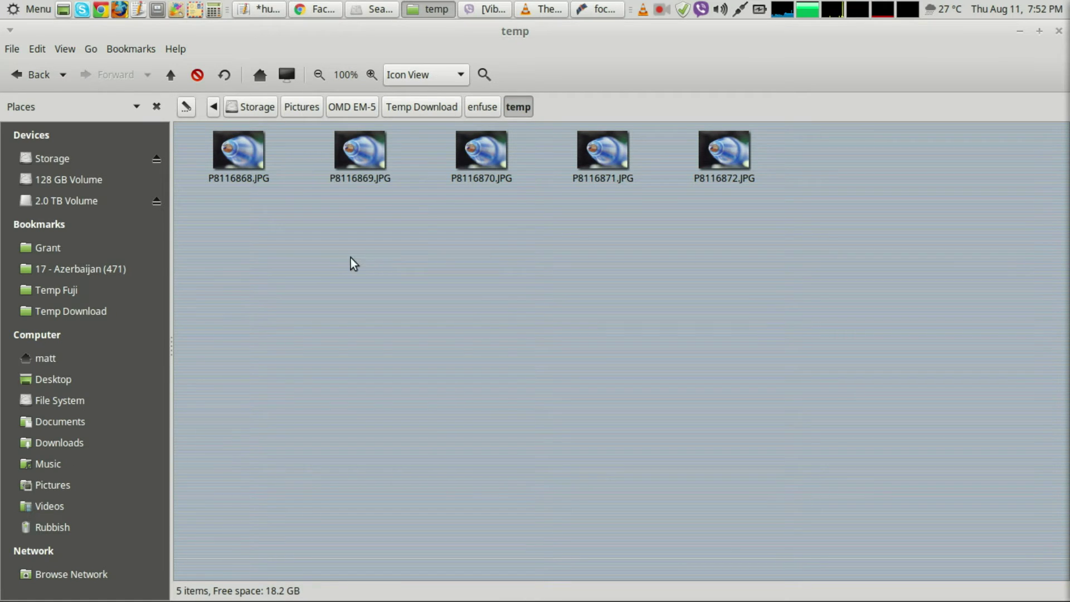
Open a terminal in the temp folder and list its files with dir.
{"action": "right_click", "coordinate": [350, 257]}
{"action": "left_click", "coordinate": [379, 310]}
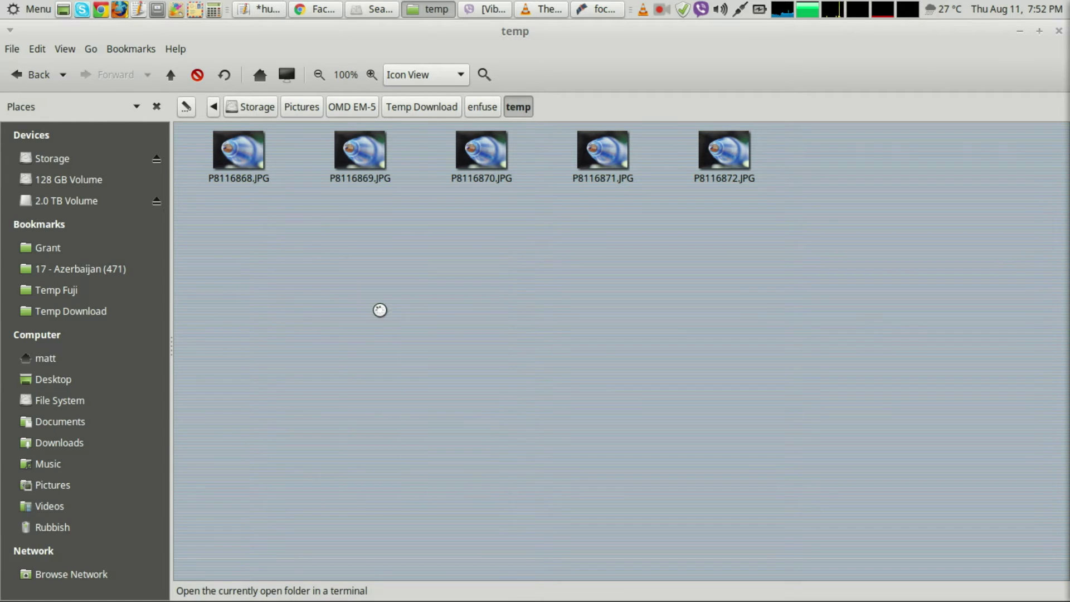
{"action": "type", "text": "dir"}
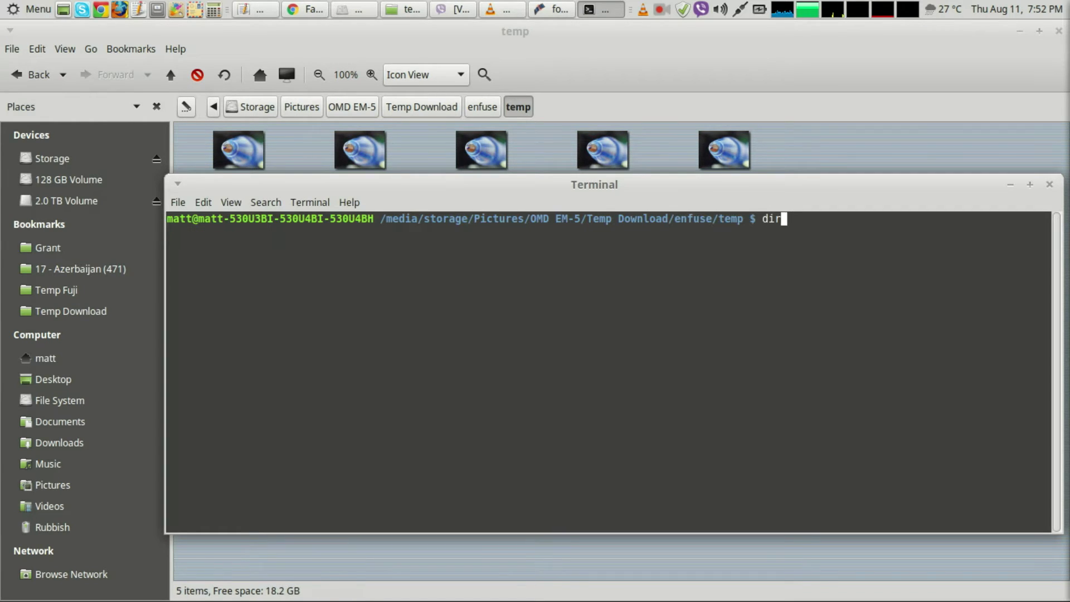
{"action": "key", "text": "Return"}
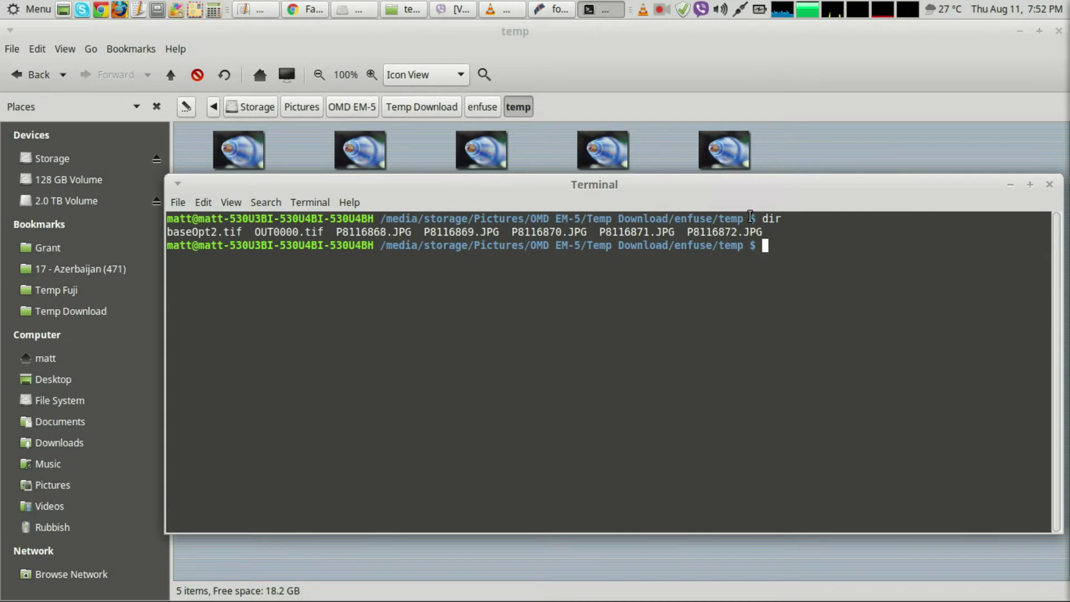
Copy the five JPG file names from the listing.
{"action": "left_click_drag", "start_coordinate": [766, 233], "coordinate": [336, 230]}
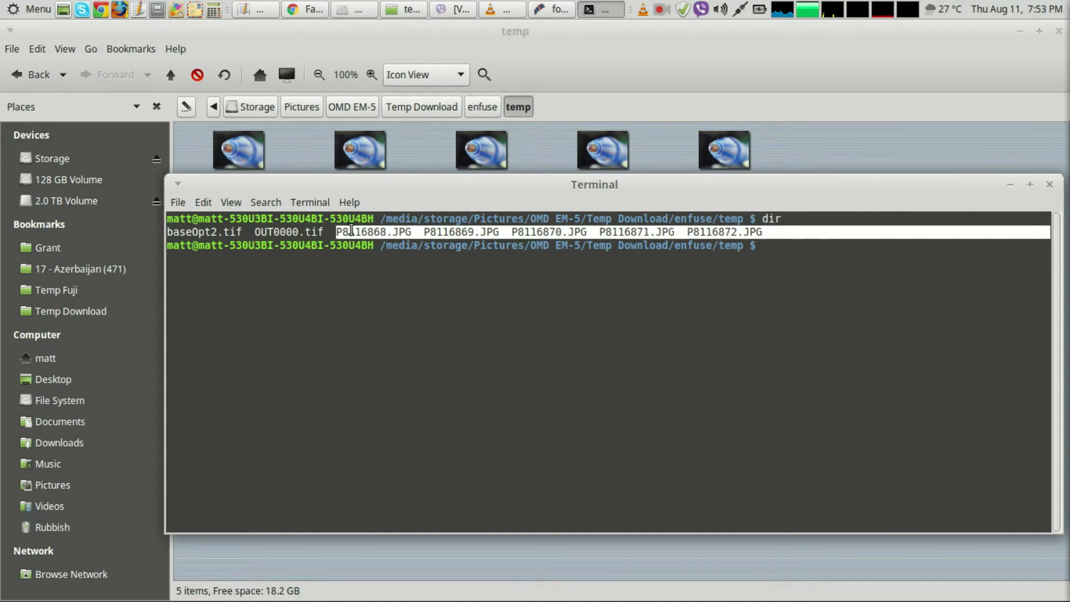
{"action": "right_click", "coordinate": [352, 232]}
{"action": "left_click", "coordinate": [372, 308]}
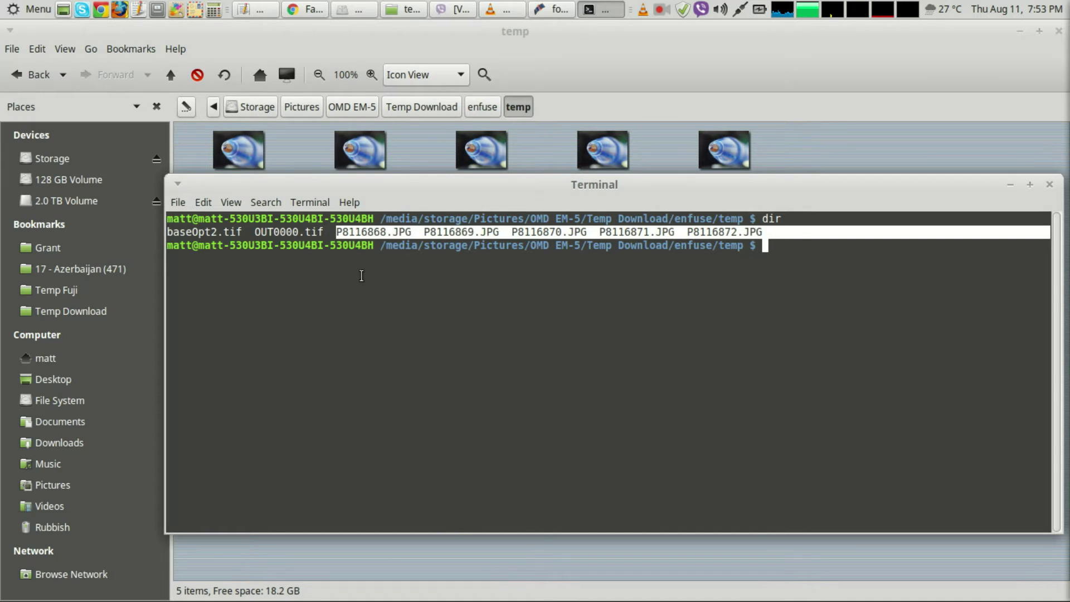
Paste the five P81168xx.JPG names after OUT in the gedit align_image_stack command.
{"action": "left_click", "coordinate": [269, 10]}
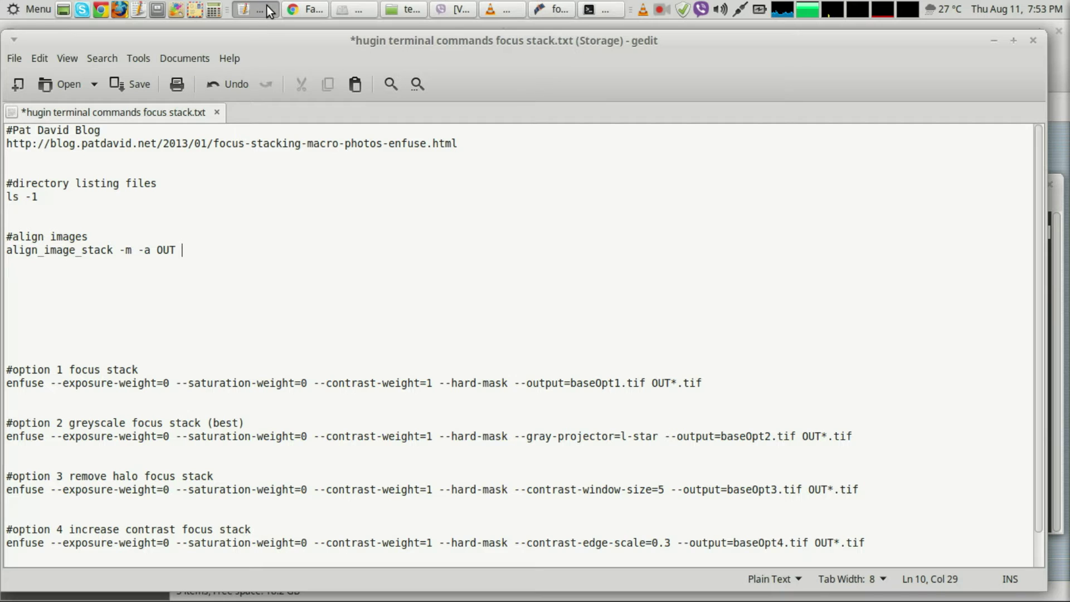
{"action": "right_click", "coordinate": [194, 252]}
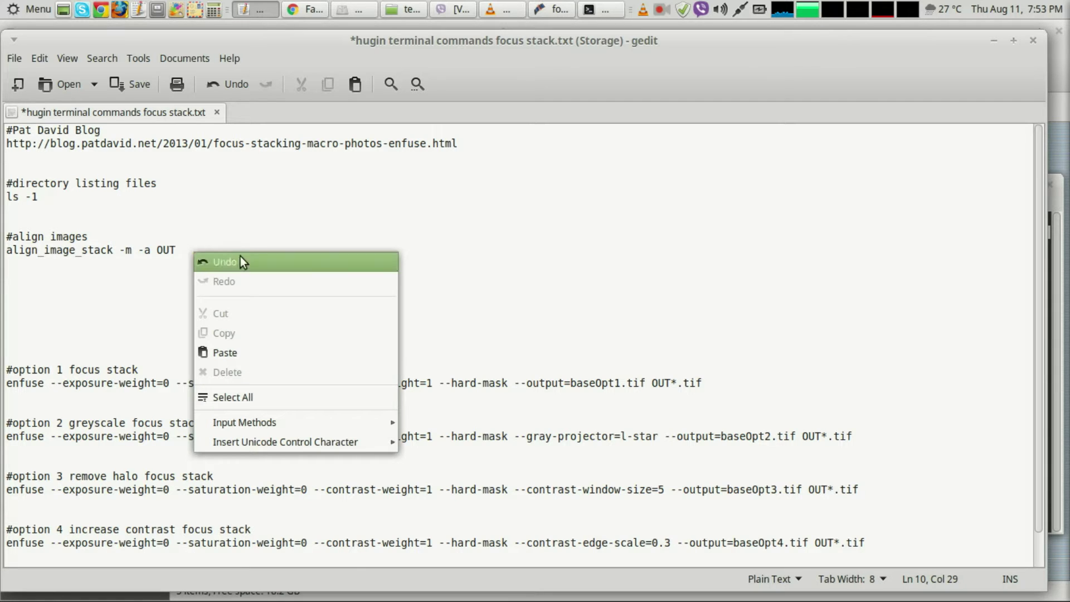
{"action": "left_click", "coordinate": [240, 352]}
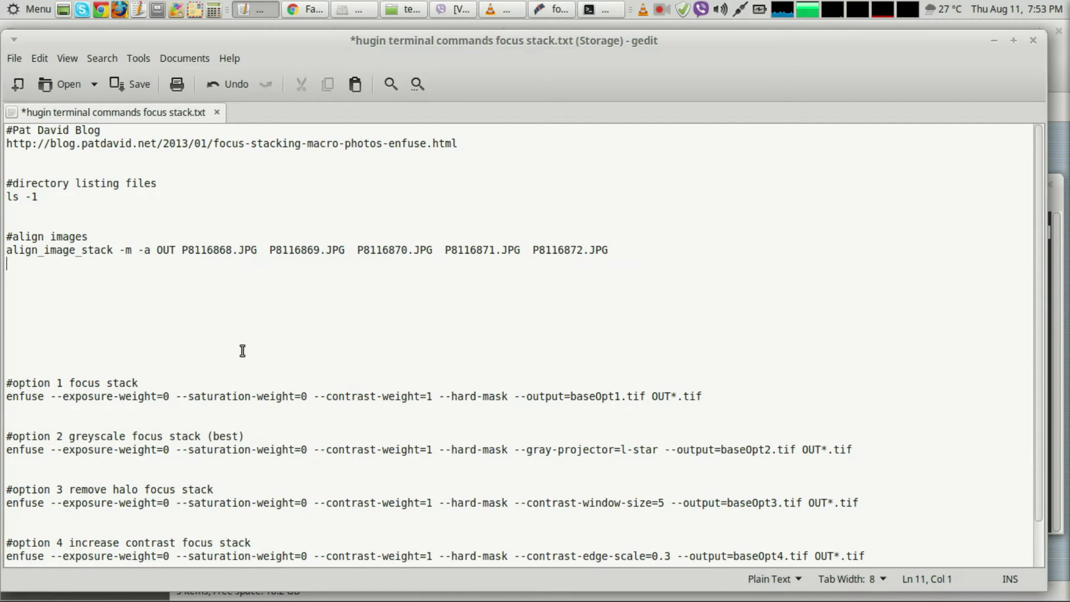
Copy the completed align_image_stack line and bring the Terminal forward.
{"action": "left_click_drag", "start_coordinate": [617, 252], "coordinate": [7, 249]}
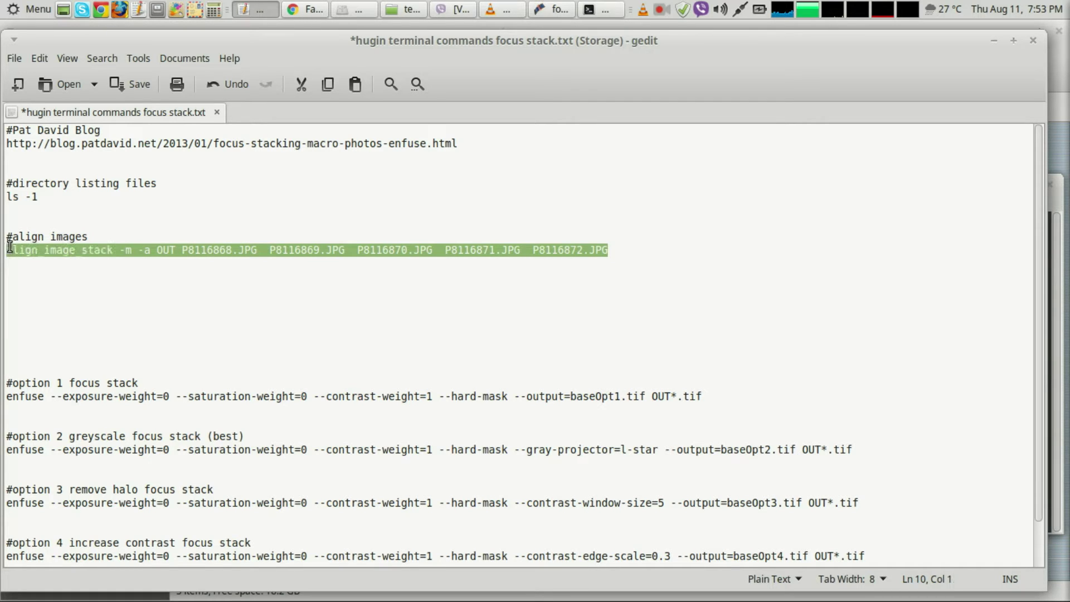
{"action": "right_click", "coordinate": [111, 251]}
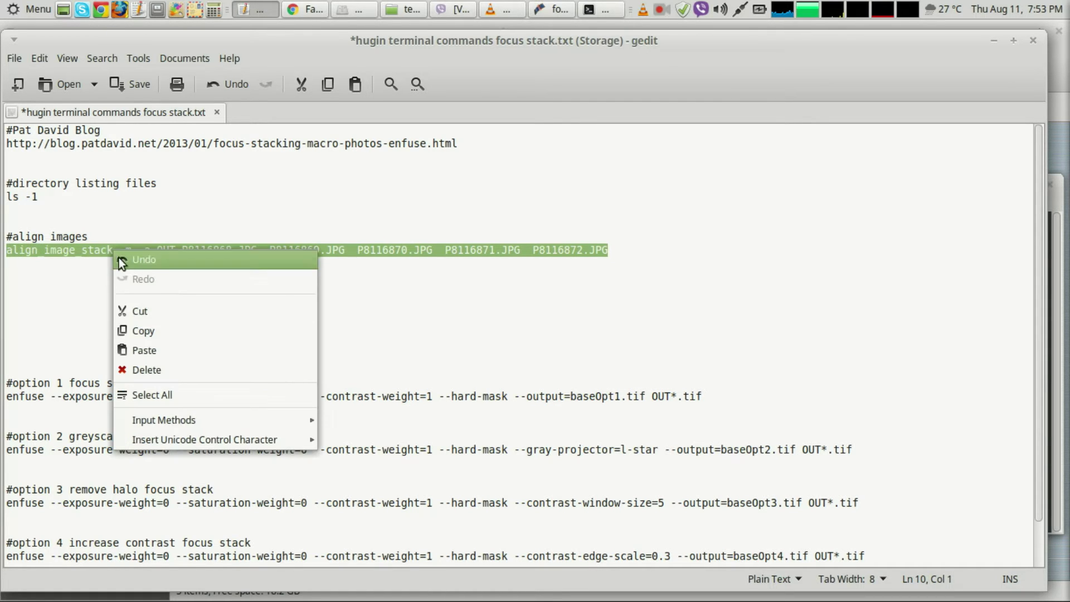
{"action": "left_click", "coordinate": [142, 326]}
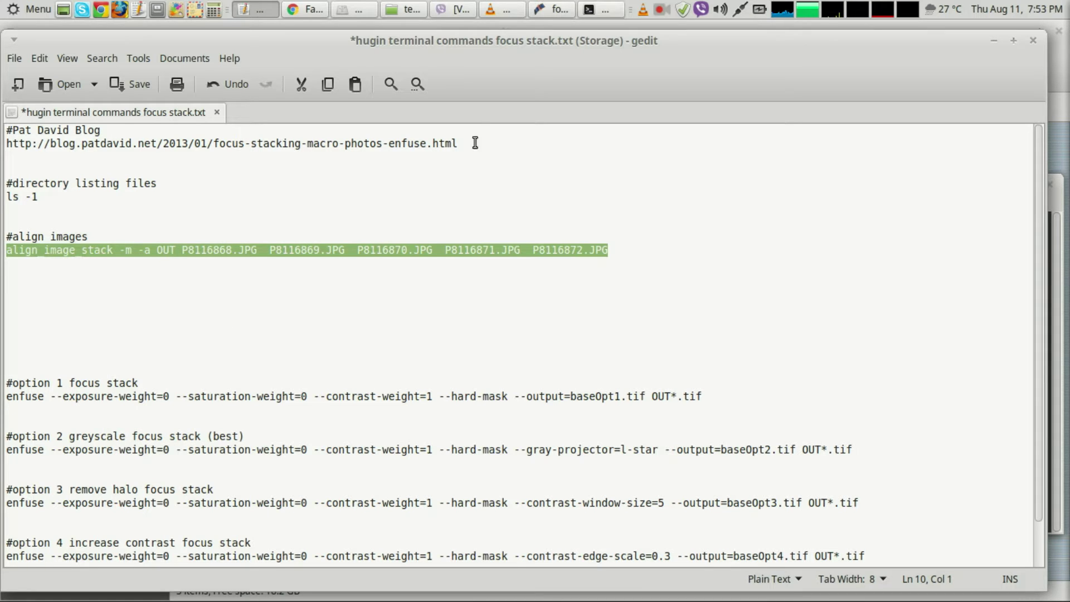
{"action": "left_click", "coordinate": [598, 11]}
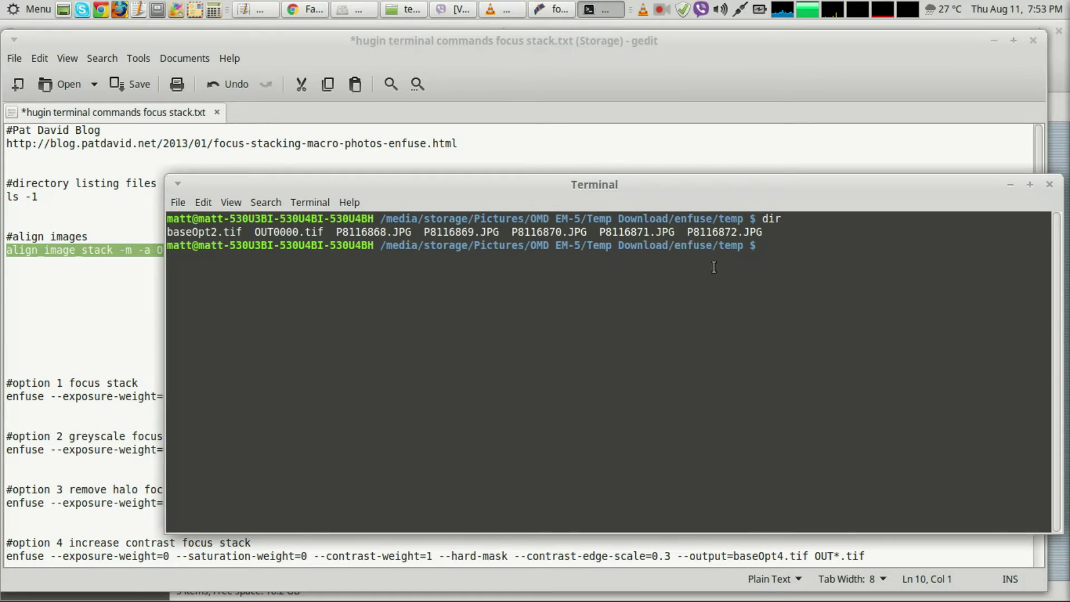
Paste and run the align_image_stack command, then move the Terminal down to uncover the files.
{"action": "right_click", "coordinate": [764, 249]}
{"action": "left_click", "coordinate": [779, 345]}
{"action": "key", "text": "Return"}
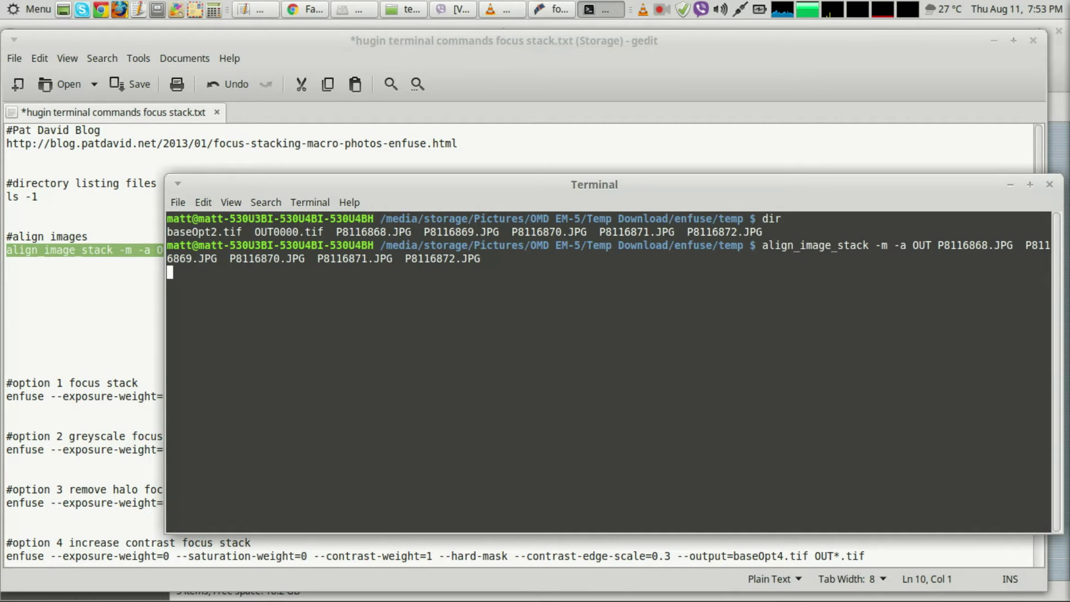
{"action": "left_click", "coordinate": [993, 40]}
{"action": "left_click_drag", "start_coordinate": [616, 190], "coordinate": [574, 249]}
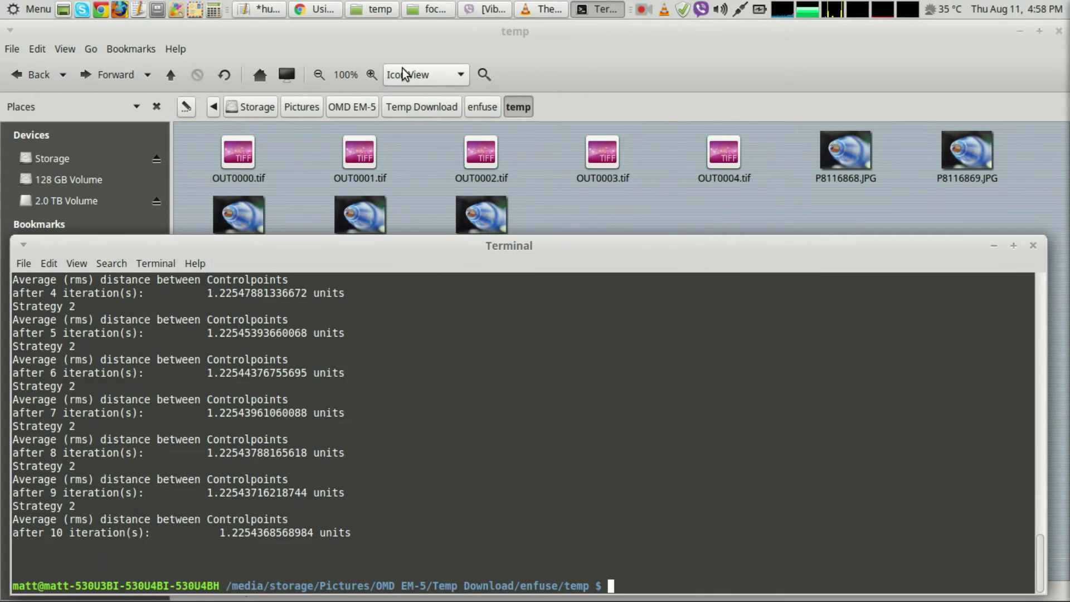
Bring the gedit notes back and enlarge the window to show more command lines.
{"action": "left_click", "coordinate": [259, 10]}
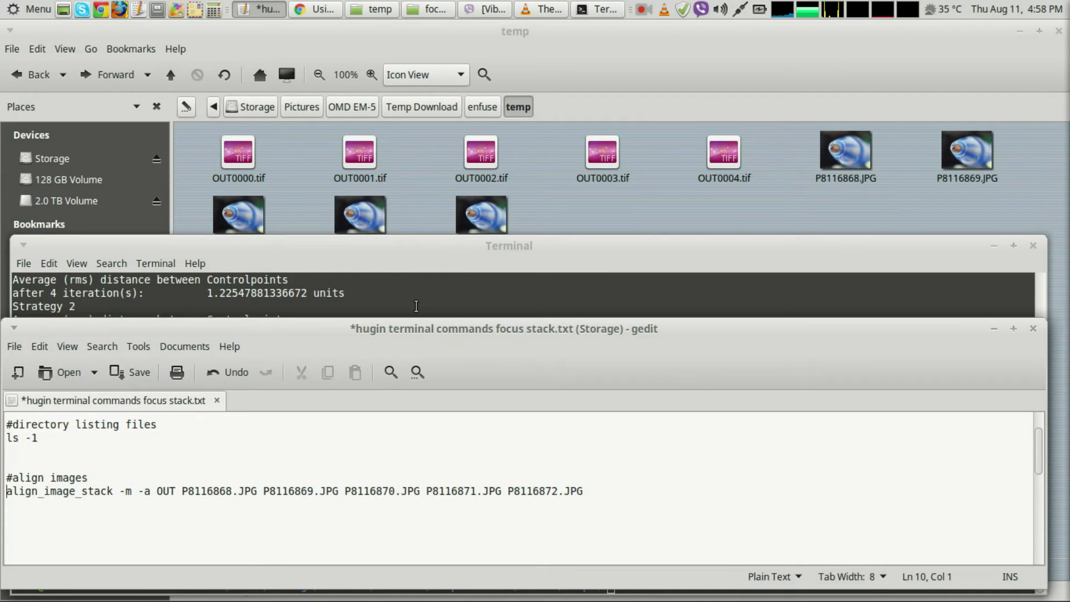
{"action": "left_click_drag", "start_coordinate": [425, 322], "coordinate": [415, 33]}
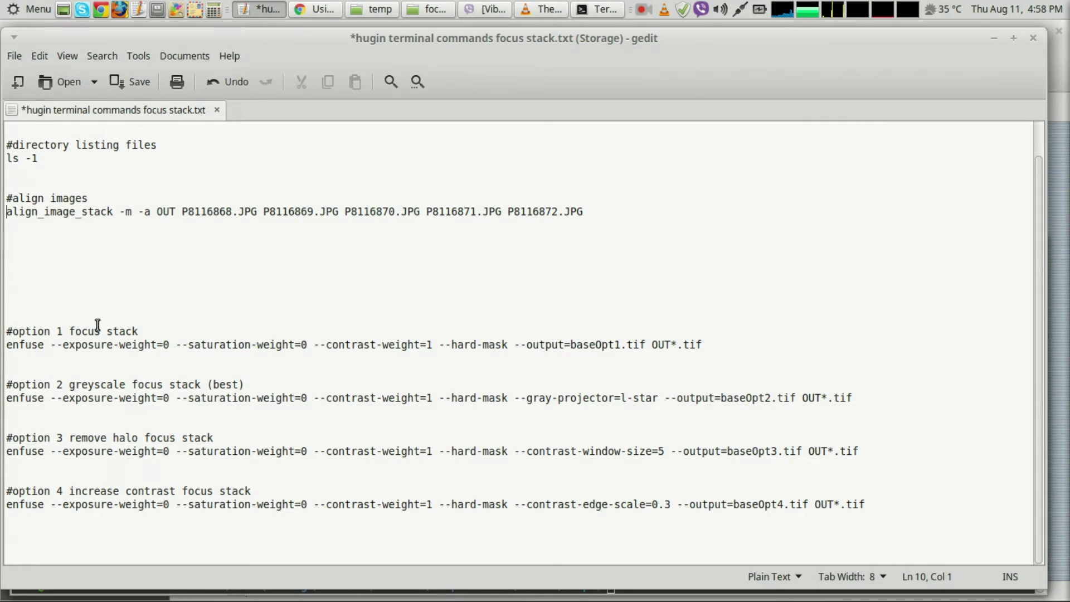
{"action": "left_click", "coordinate": [65, 331]}
{"action": "left_click", "coordinate": [139, 331]}
{"action": "left_click", "coordinate": [66, 384]}
{"action": "left_click", "coordinate": [158, 384]}
{"action": "left_click", "coordinate": [67, 438]}
{"action": "left_click", "coordinate": [151, 438]}
{"action": "left_click", "coordinate": [199, 494]}
Copy the option 2 greyscale enfuse command and minimize gedit.
{"action": "left_click_drag", "start_coordinate": [864, 397], "coordinate": [10, 396]}
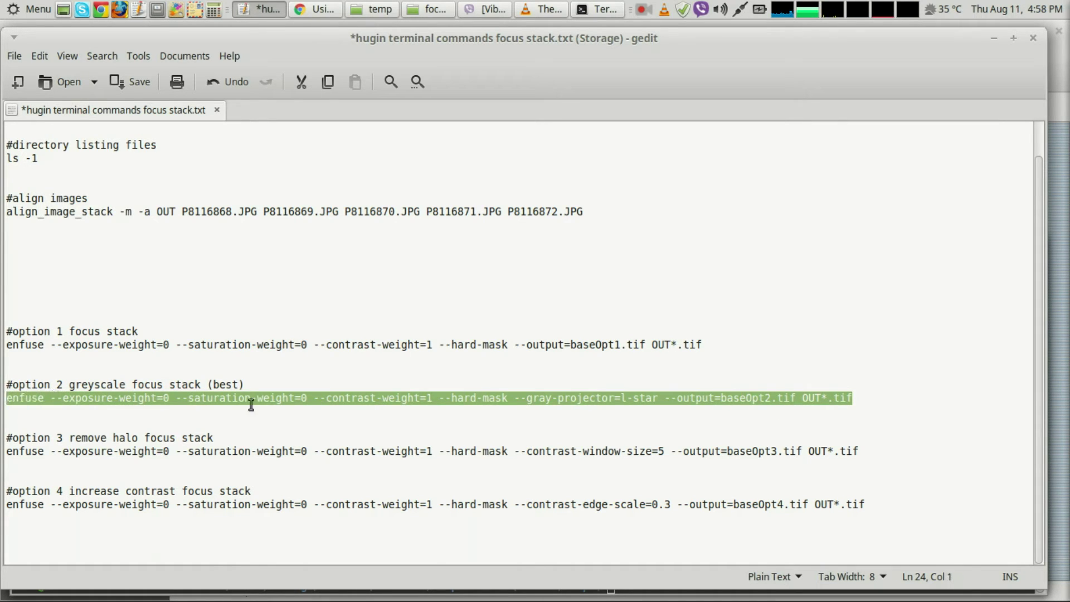
{"action": "right_click", "coordinate": [393, 398]}
{"action": "left_click", "coordinate": [424, 478]}
{"action": "left_click", "coordinate": [994, 37]}
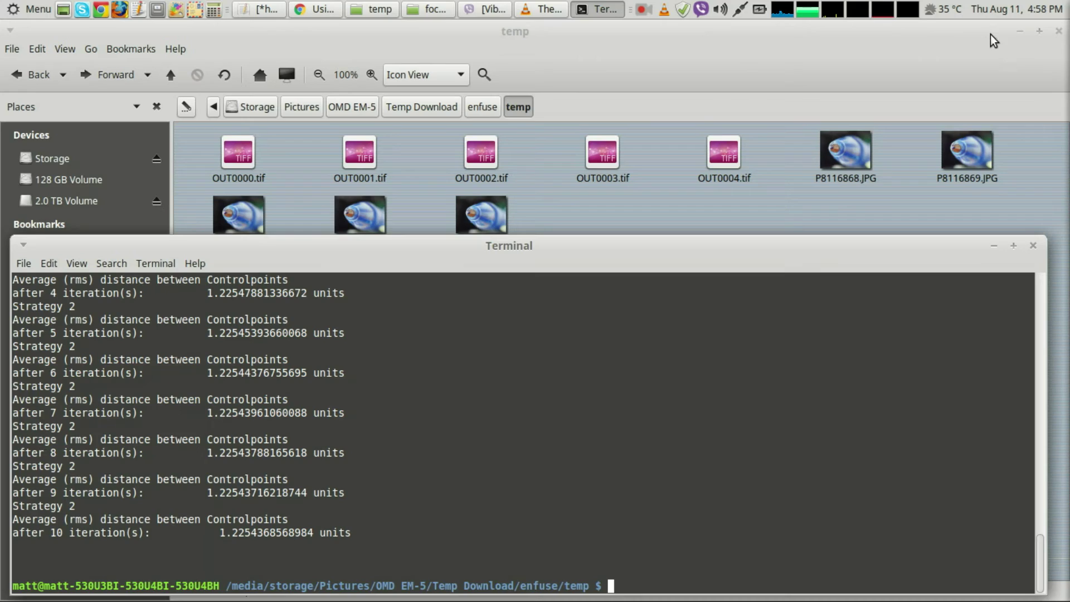
Paste and run the option 2 greyscale enfuse command to create baseOpt2.tif.
{"action": "right_click", "coordinate": [625, 582]}
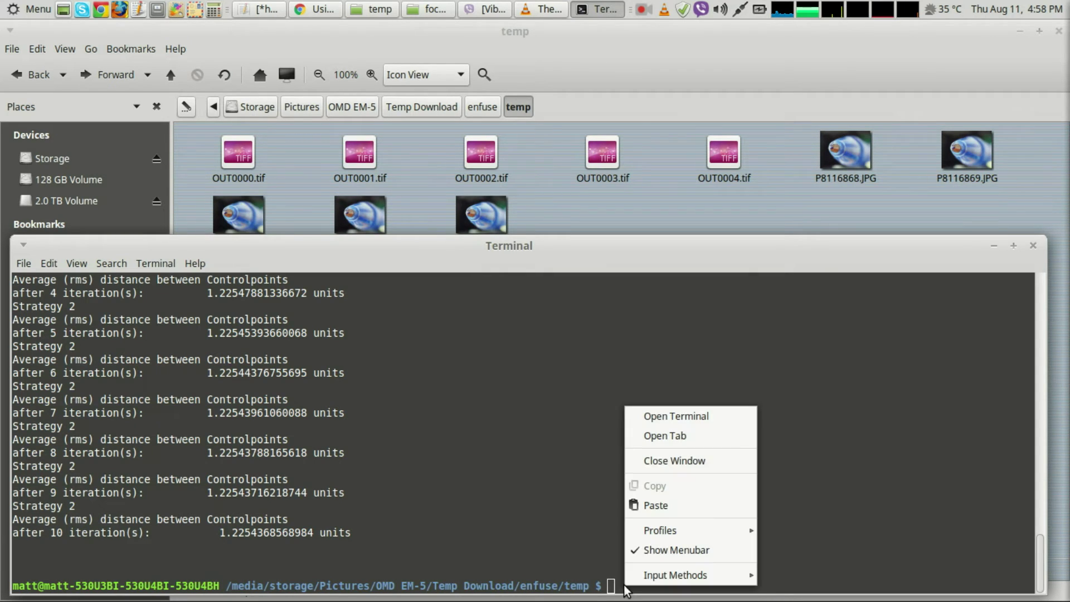
{"action": "left_click", "coordinate": [644, 505]}
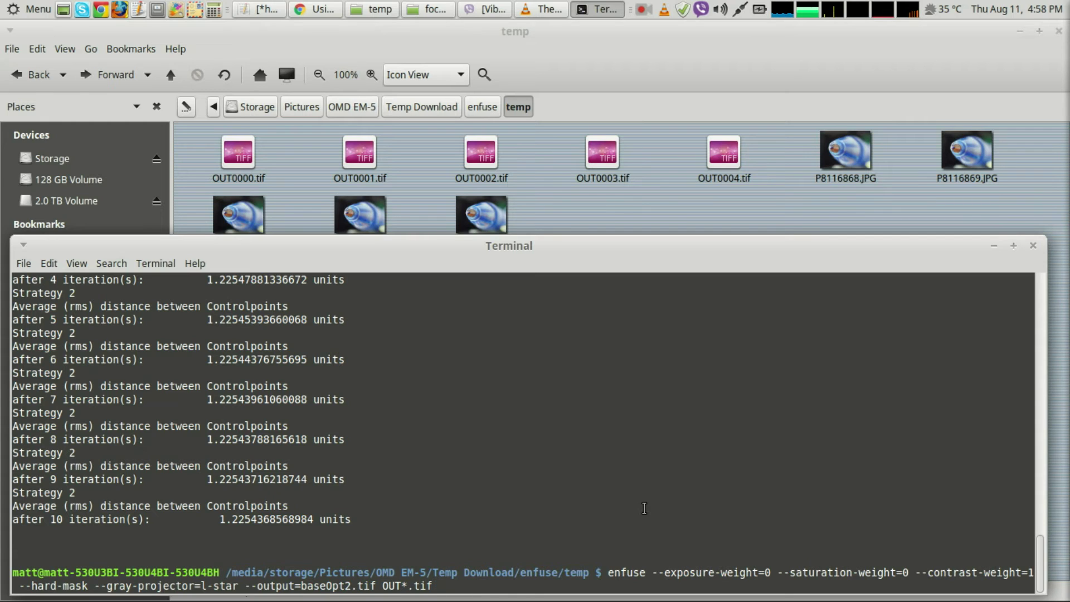
{"action": "key", "text": "Return"}
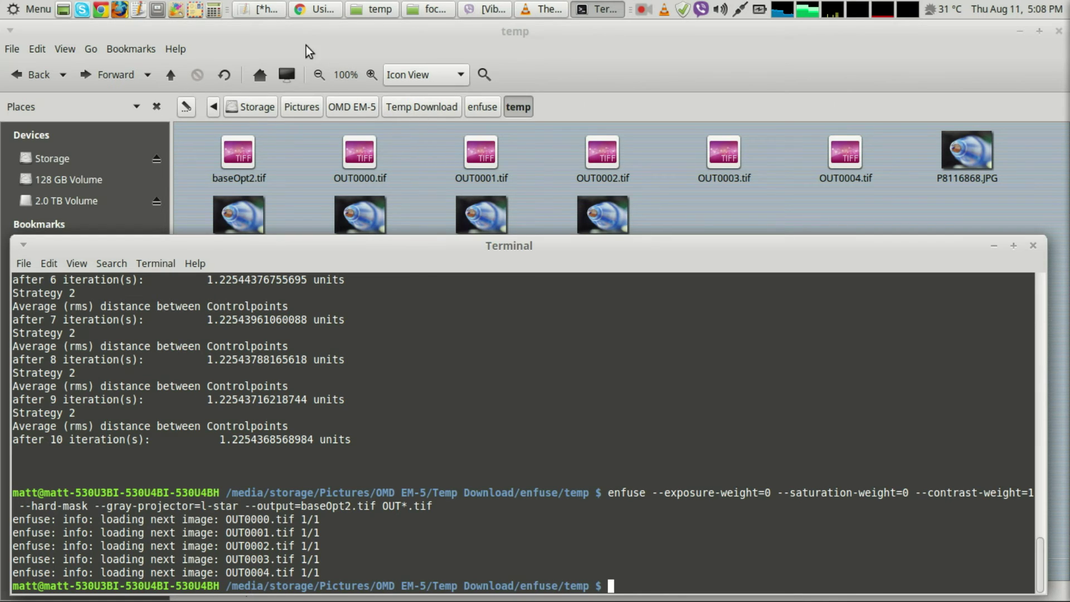
Open baseOpt2.tif in Image Viewer and zoom into the pen tip.
{"action": "left_click", "coordinate": [236, 152]}
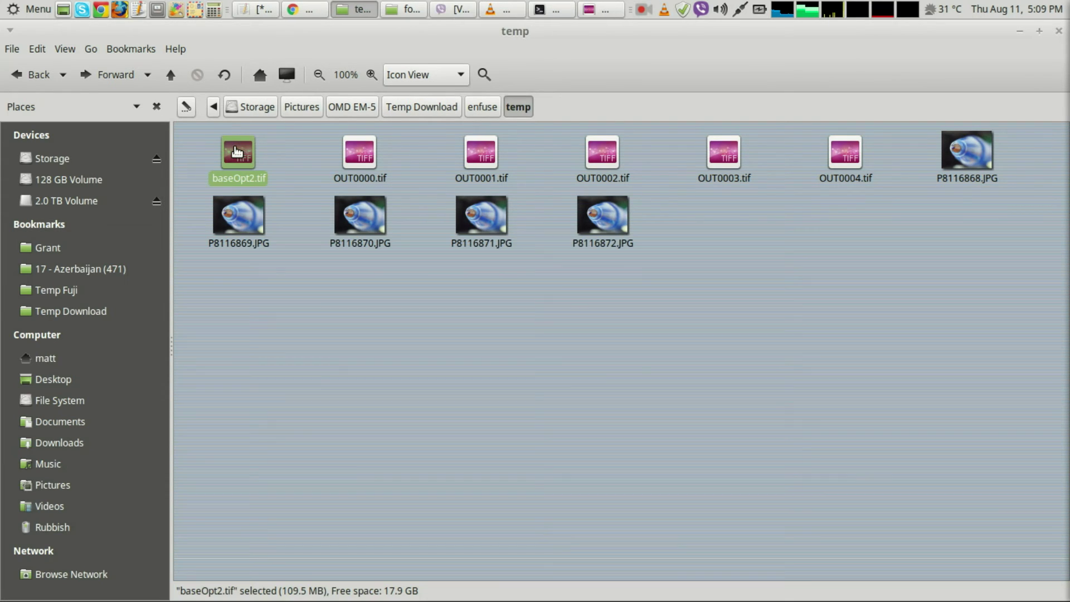
{"action": "double_click", "coordinate": [236, 152]}
{"action": "double_click", "coordinate": [485, 292]}
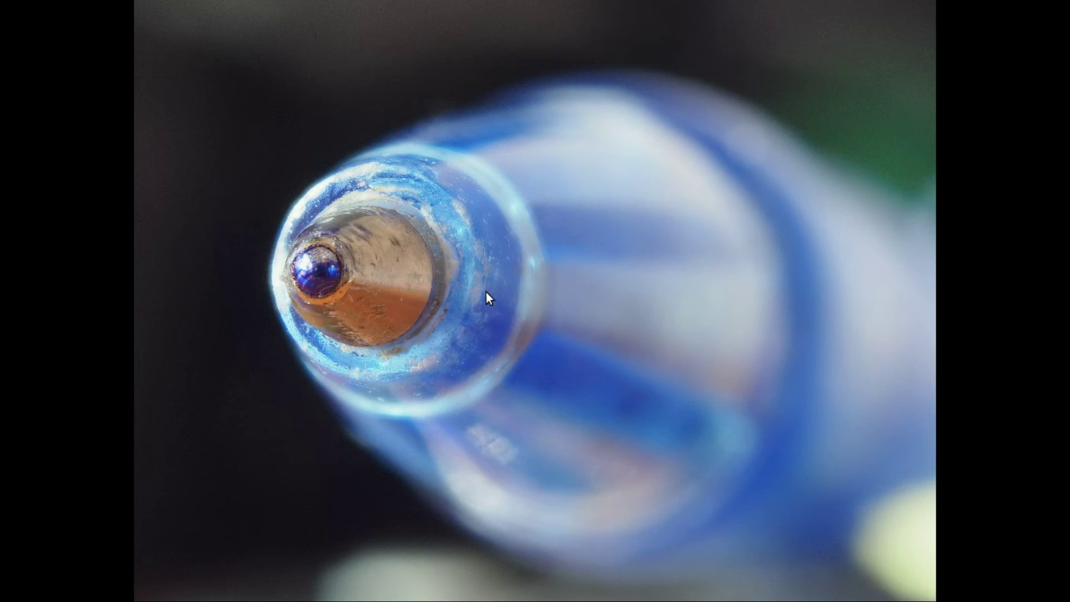
{"action": "scroll", "coordinate": [360, 268], "scroll_direction": "up", "scroll_amount": 4}
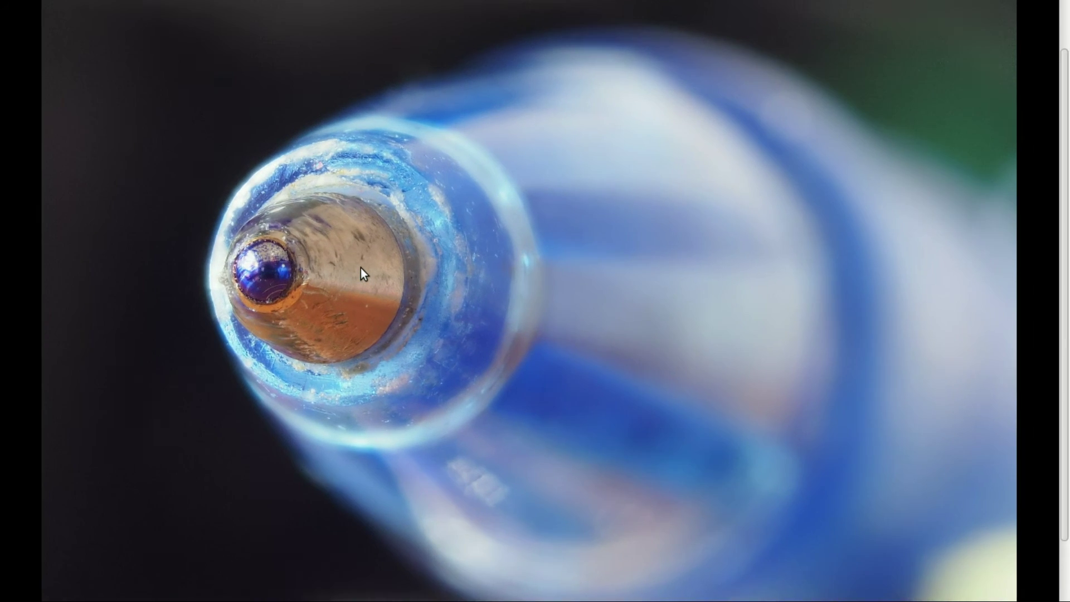
{"action": "scroll", "coordinate": [349, 292], "scroll_direction": "up", "scroll_amount": 2}
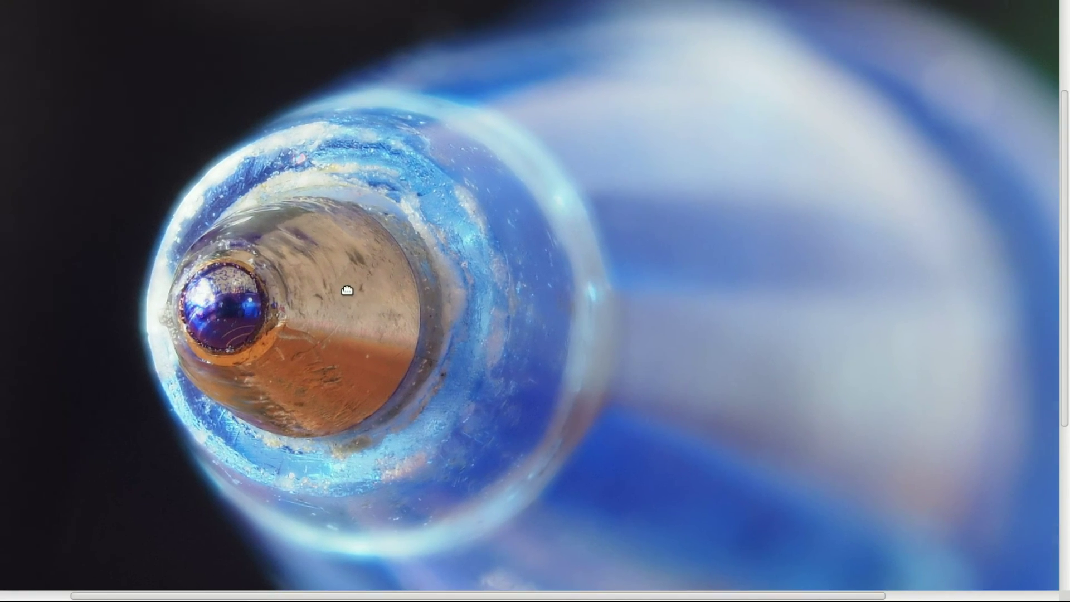
{"action": "scroll", "coordinate": [359, 306], "scroll_direction": "up", "scroll_amount": 2}
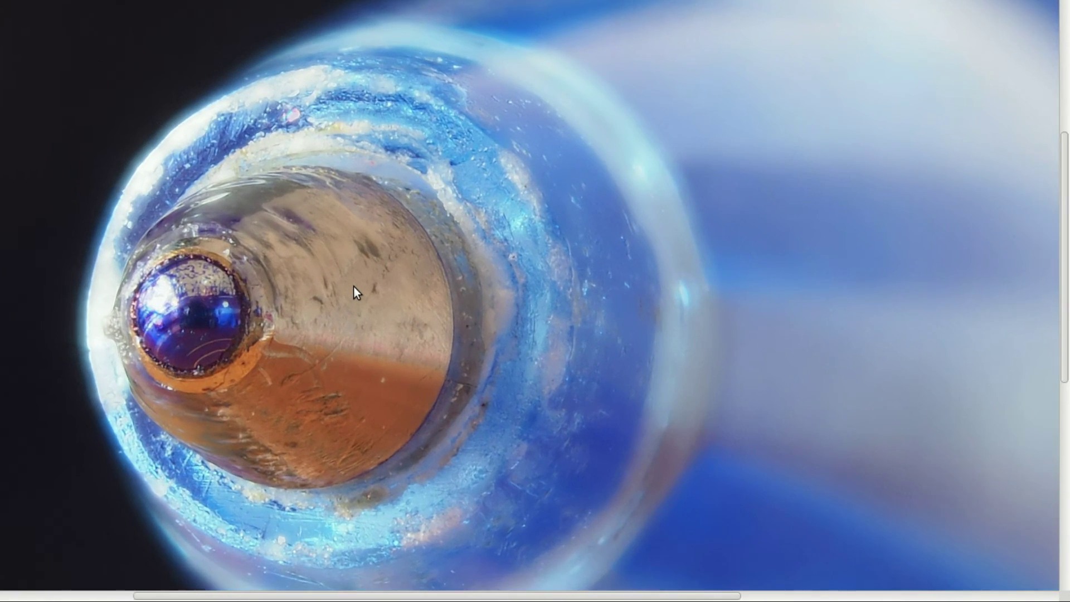
{"action": "scroll", "coordinate": [353, 286], "scroll_direction": "up", "scroll_amount": 1}
{"action": "left_click_drag", "start_coordinate": [354, 287], "coordinate": [354, 272]}
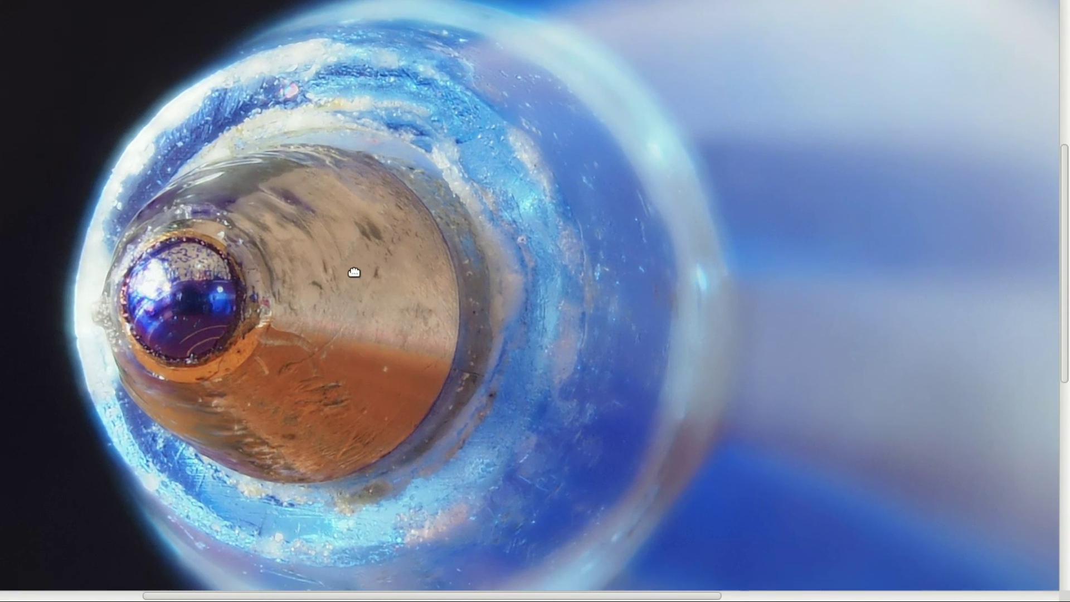
{"action": "scroll", "coordinate": [355, 271], "scroll_direction": "up", "scroll_amount": 1}
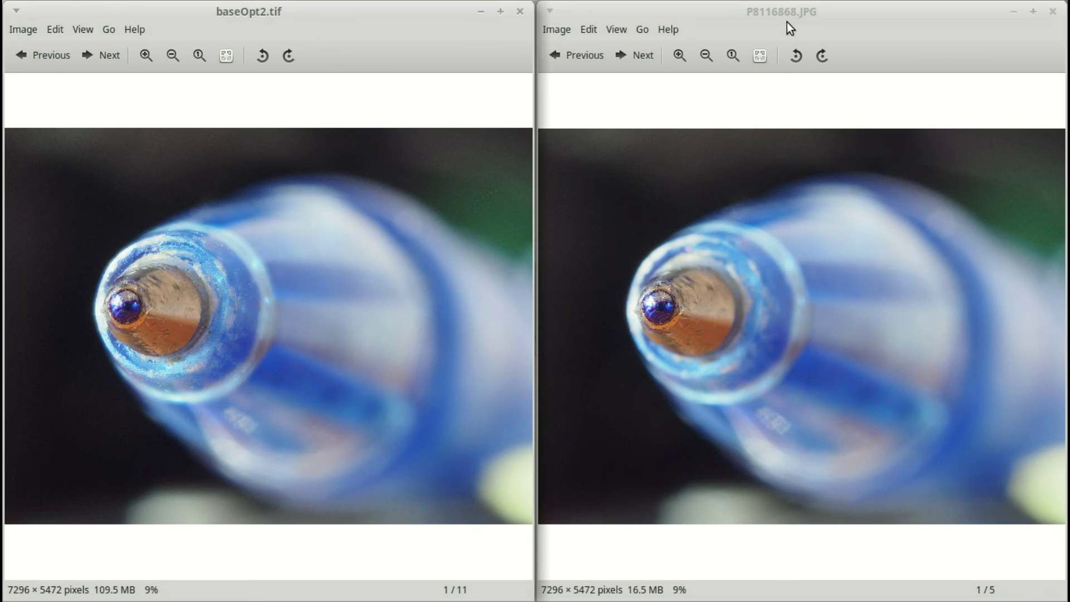
Step the right viewer through the originals to P8116872.JPG, zooming both viewers to 19%.
{"action": "left_click", "coordinate": [638, 58]}
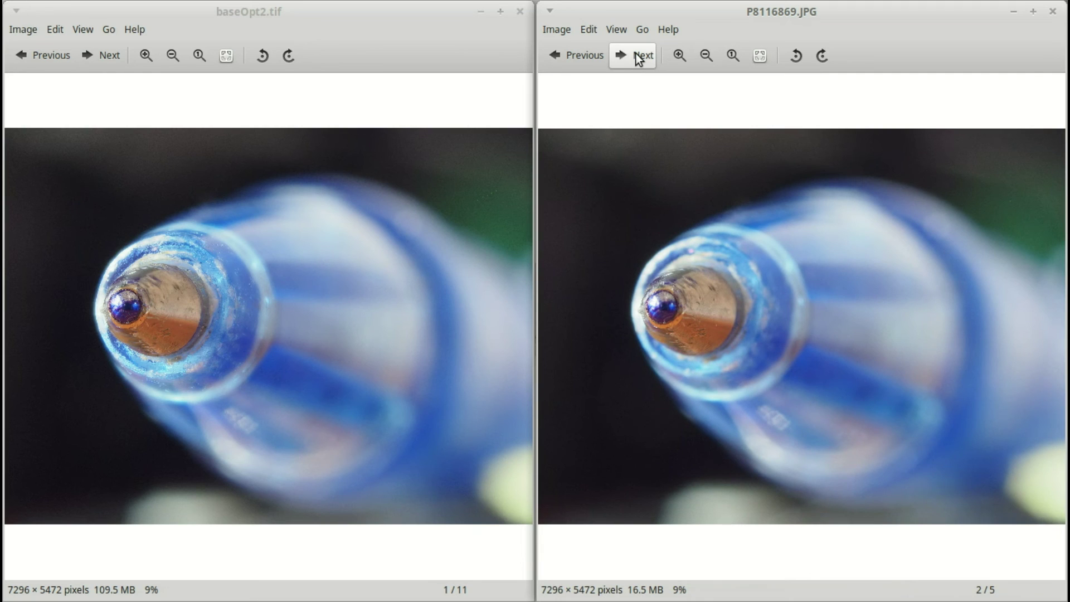
{"action": "left_click", "coordinate": [639, 58]}
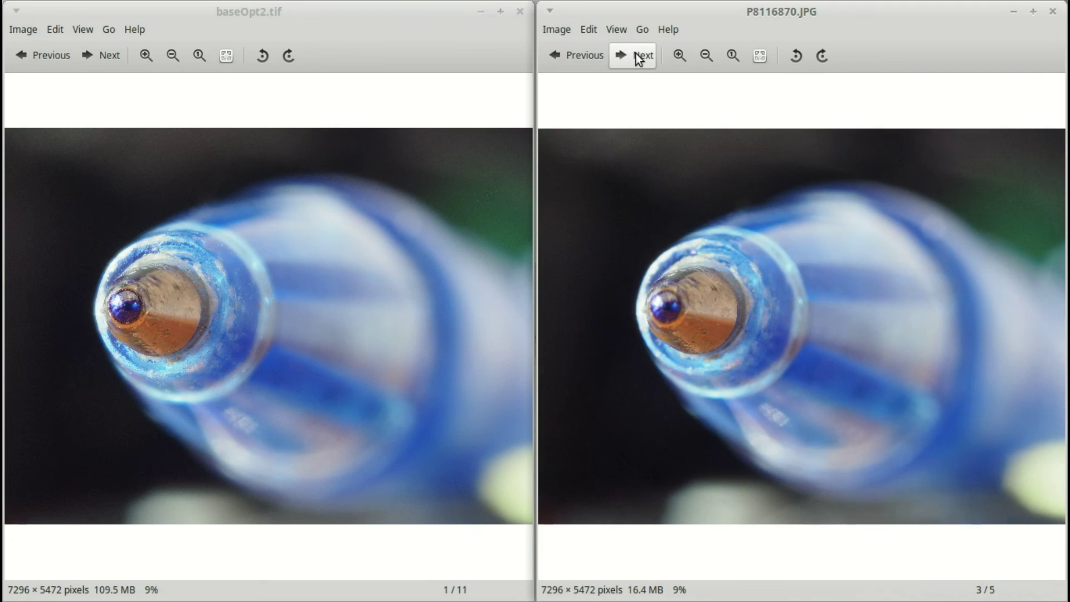
{"action": "left_click", "coordinate": [639, 58]}
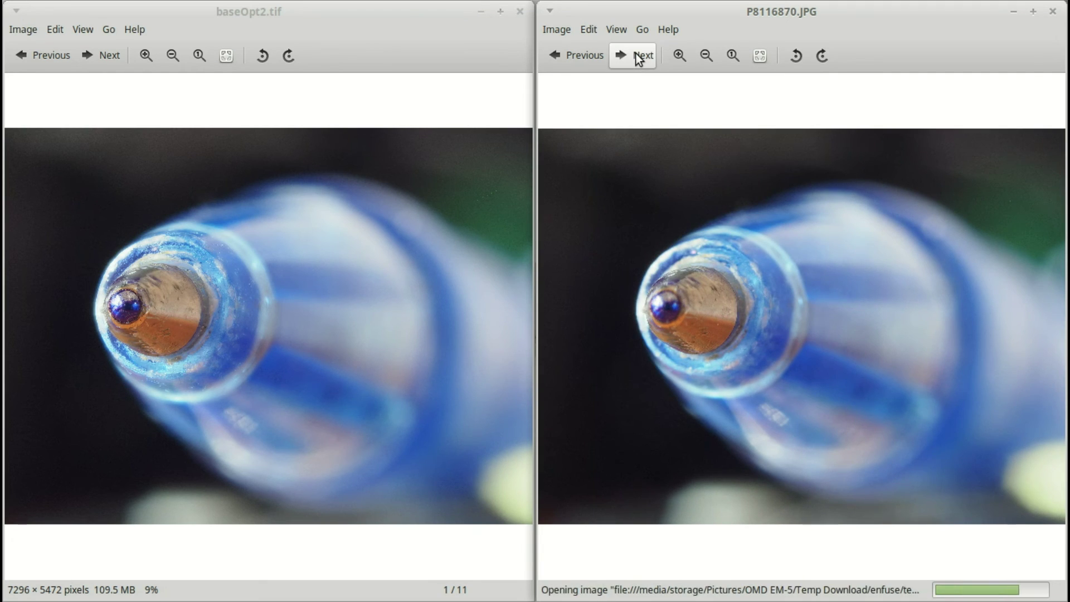
{"action": "left_click", "coordinate": [639, 58]}
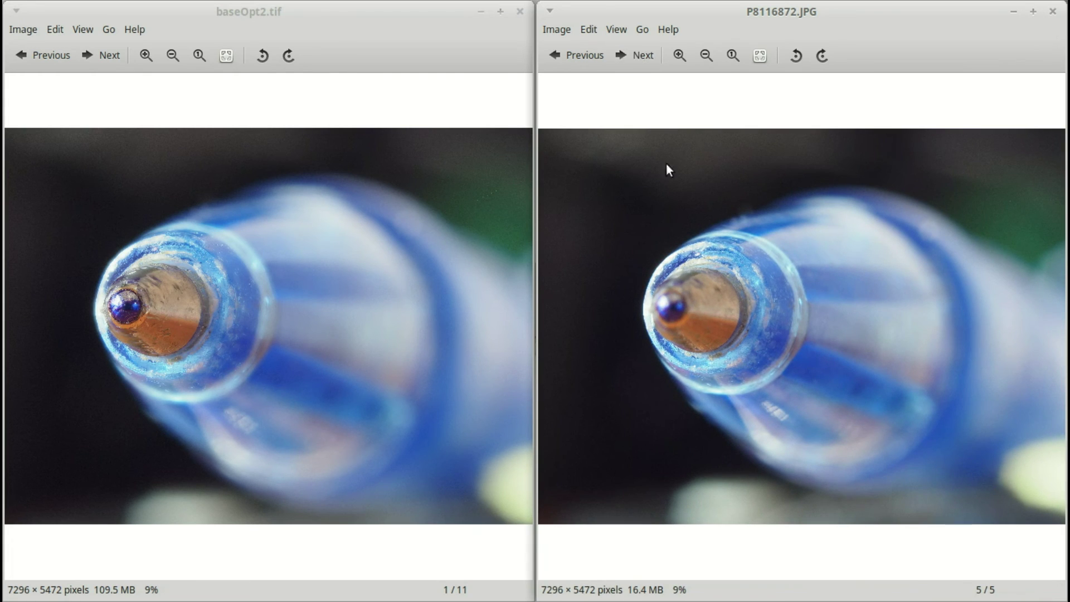
{"action": "scroll", "coordinate": [708, 305], "scroll_direction": "up", "scroll_amount": 8}
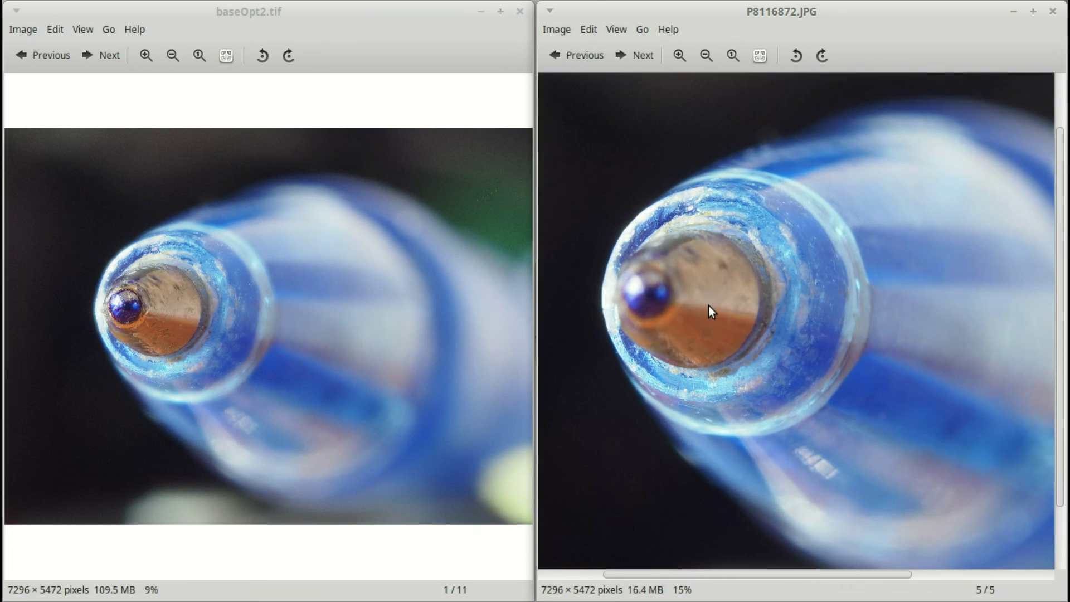
{"action": "scroll", "coordinate": [134, 308], "scroll_direction": "up", "scroll_amount": 8}
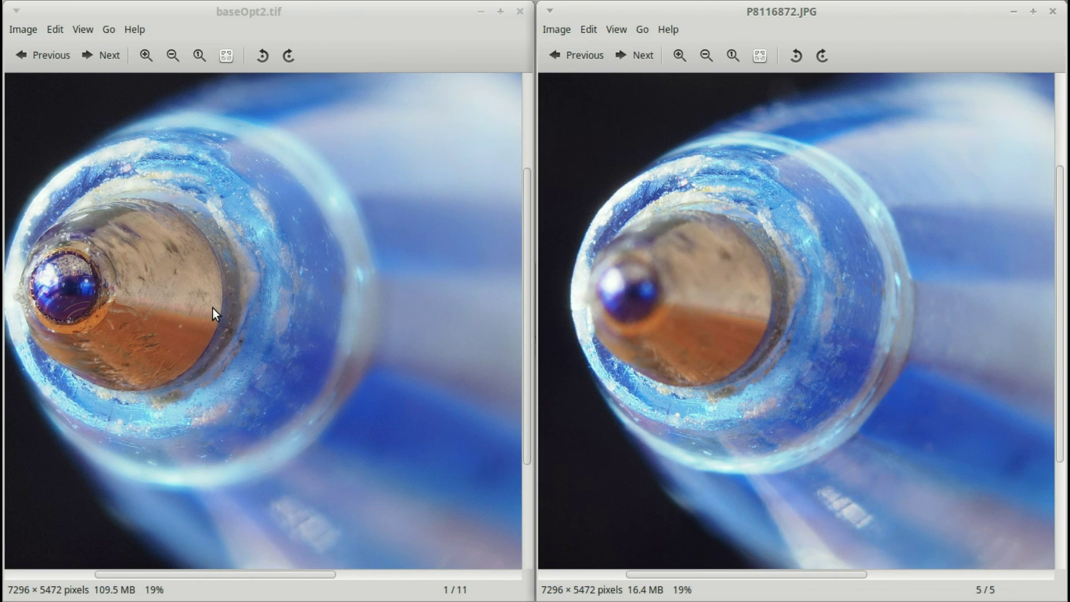
Wrap back to P8116868.JPG and zoom in on its pen tip beside baseOpt2.tif.
{"action": "left_click", "coordinate": [638, 55]}
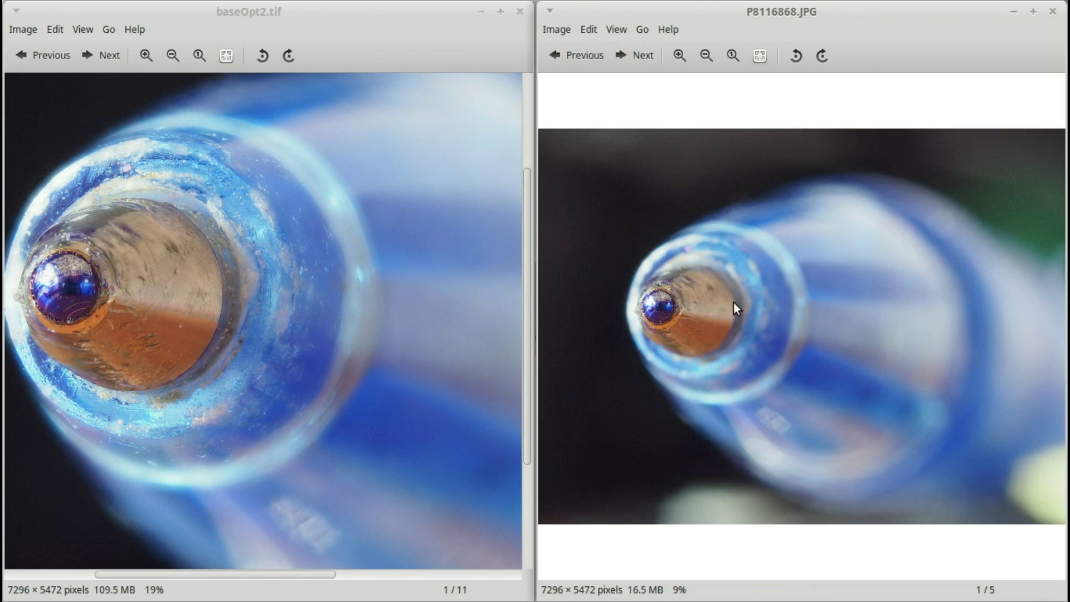
{"action": "scroll", "coordinate": [734, 306], "scroll_direction": "up", "scroll_amount": 8}
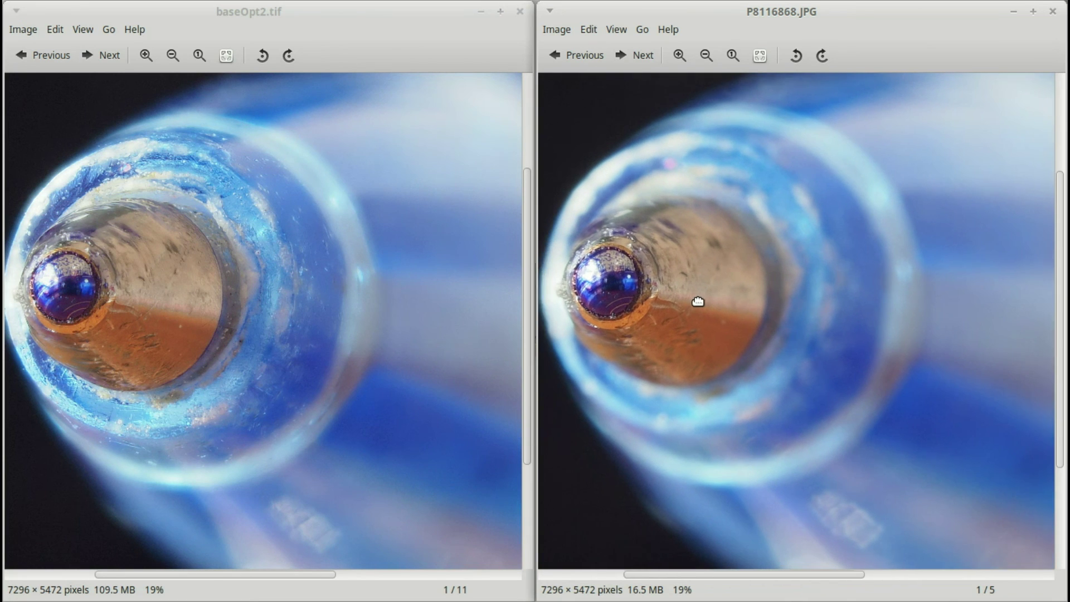
{"action": "left_click_drag", "start_coordinate": [698, 301], "coordinate": [709, 302]}
{"action": "scroll", "coordinate": [710, 301], "scroll_direction": "up", "scroll_amount": 1}
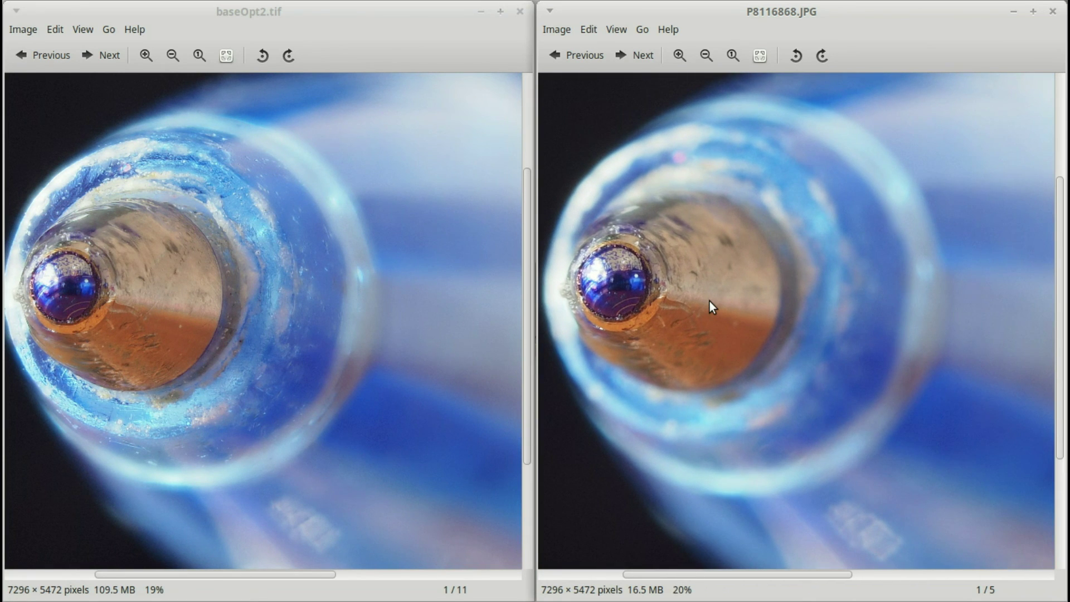